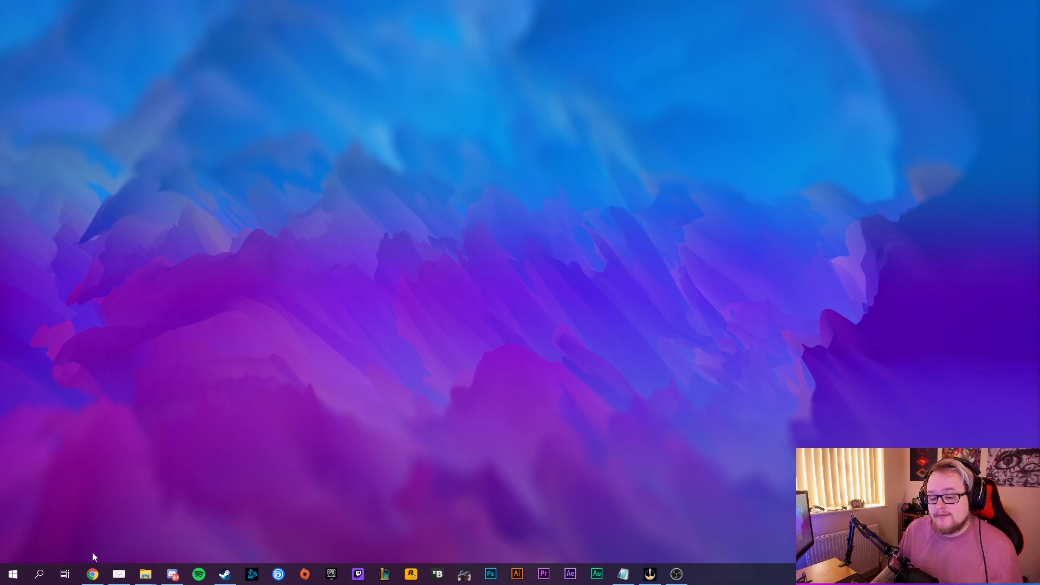
- Restore the Thunderstore All mods page, with R2API and BepInExPack pinned, and highlight the thunderstore.io address
{"action": "mouse_move", "coordinate": [93, 574]}
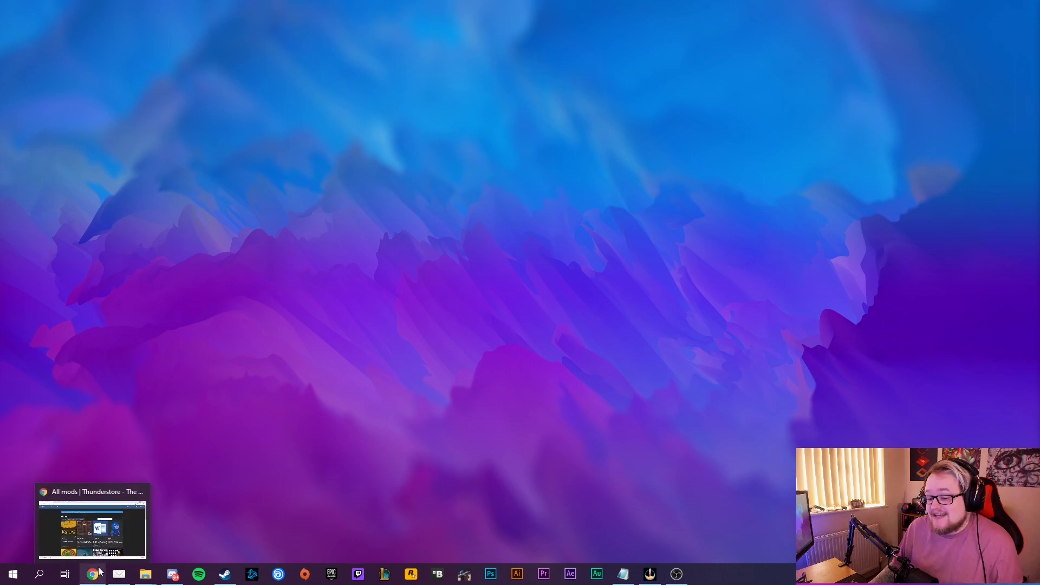
{"action": "left_click", "coordinate": [93, 542]}
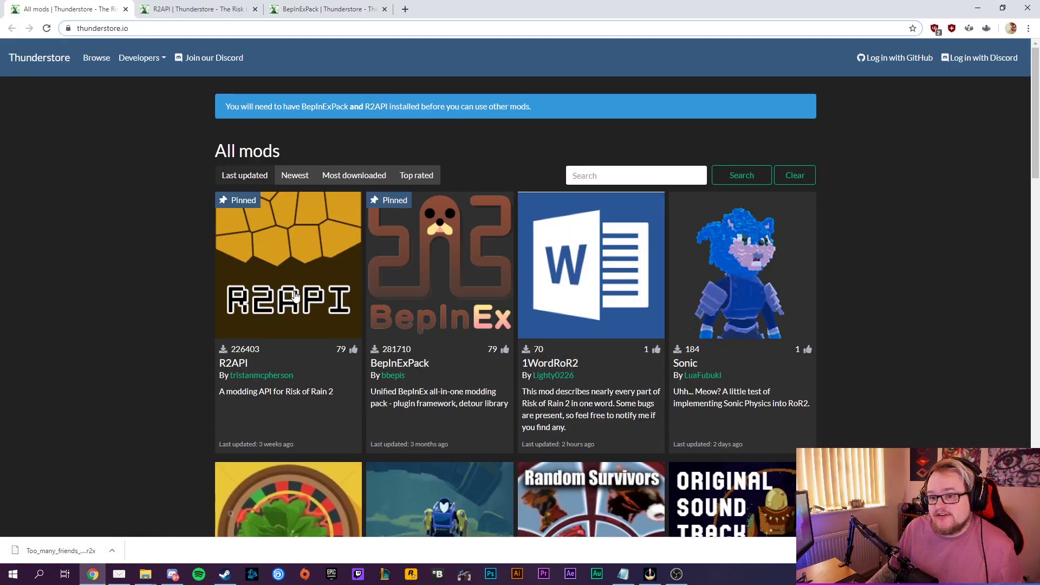
{"action": "left_click", "coordinate": [162, 215]}
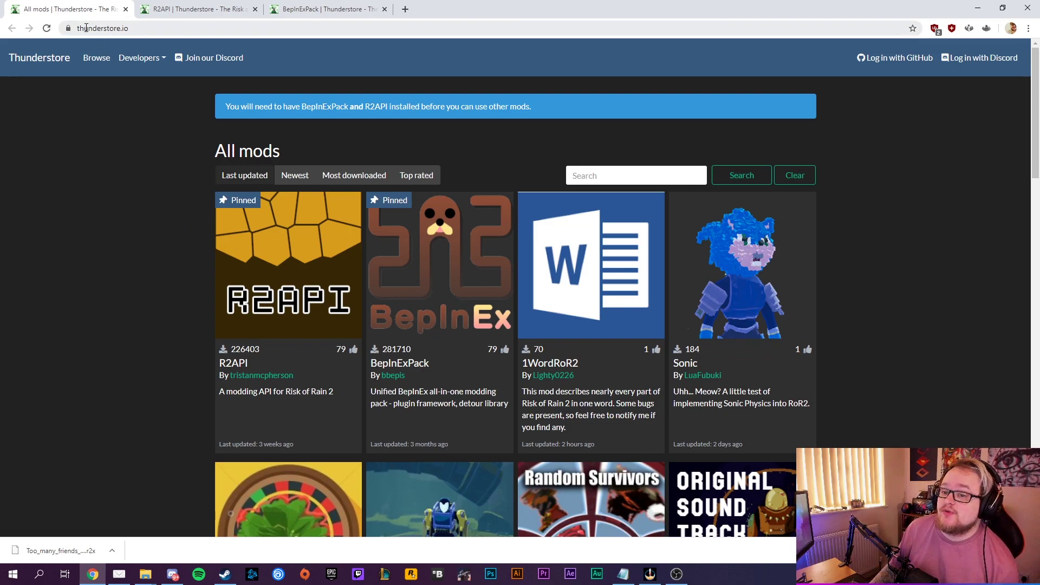
{"action": "left_click_drag", "start_coordinate": [77, 29], "coordinate": [154, 29]}
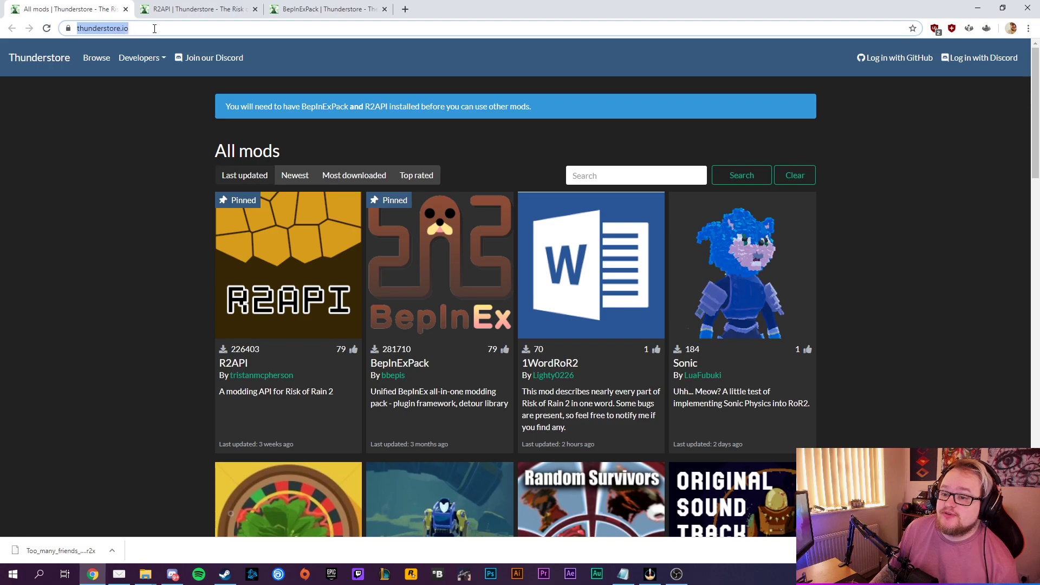
{"action": "left_click", "coordinate": [114, 30]}
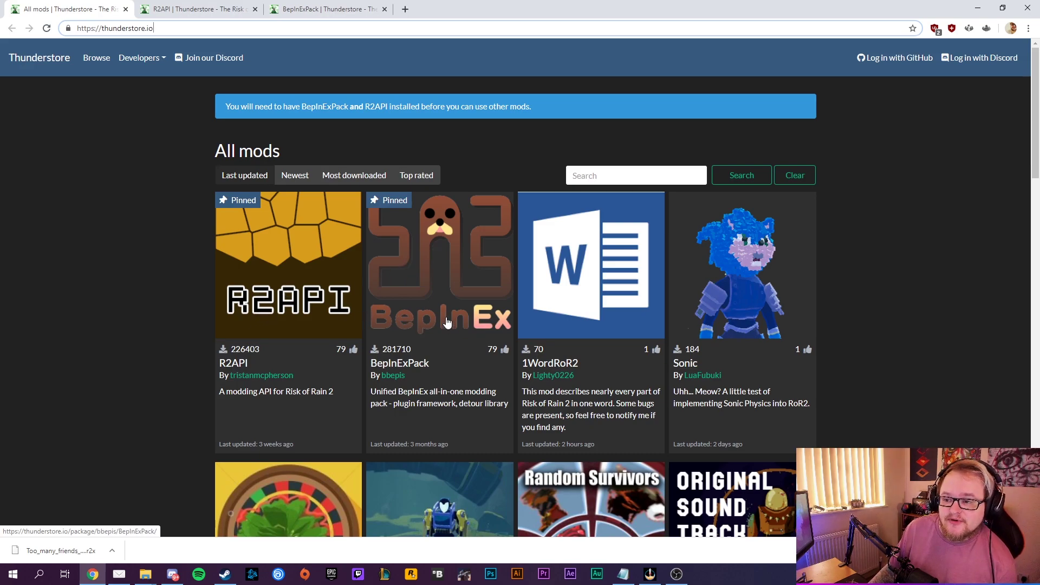
- Manually download the R2API and BepInExPack zip packages from their Thunderstore pages
{"action": "left_click", "coordinate": [200, 9]}
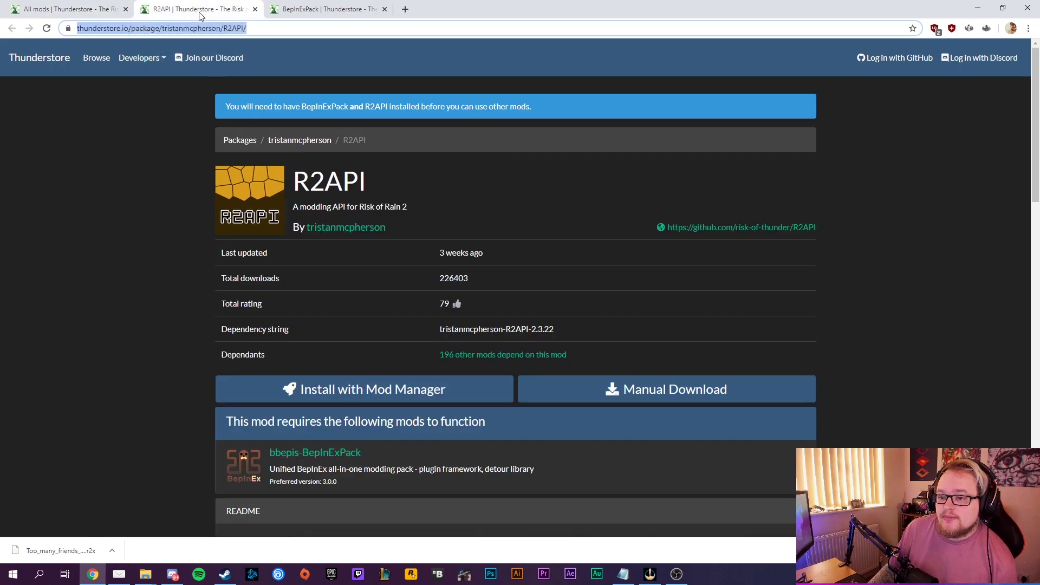
{"action": "left_click", "coordinate": [709, 400]}
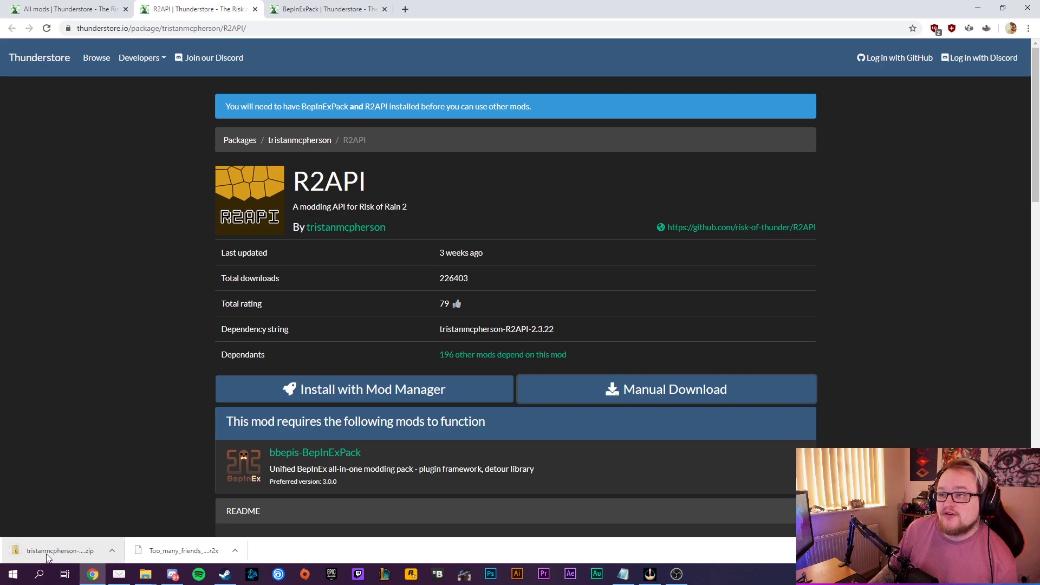
{"action": "left_click", "coordinate": [357, 16]}
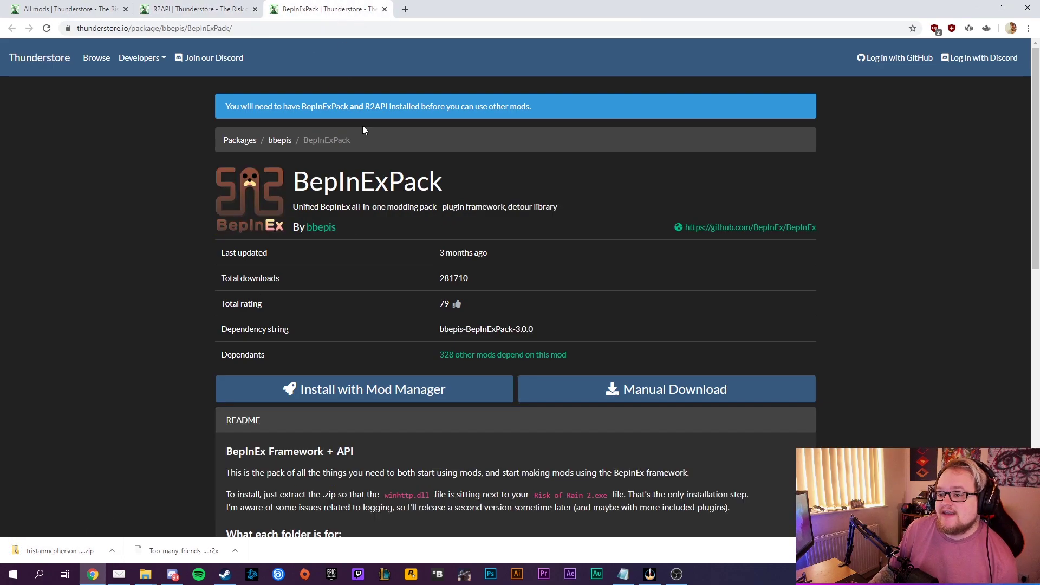
{"action": "left_click", "coordinate": [696, 398]}
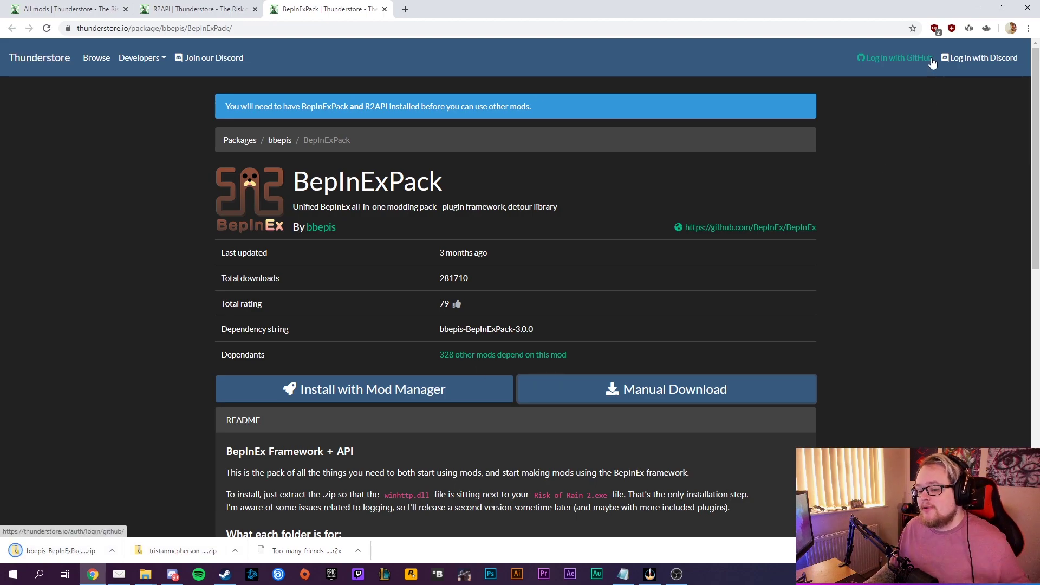
- Minimize the browser and open the BepInExPack zip from the Downloads folder
{"action": "left_click", "coordinate": [977, 12]}
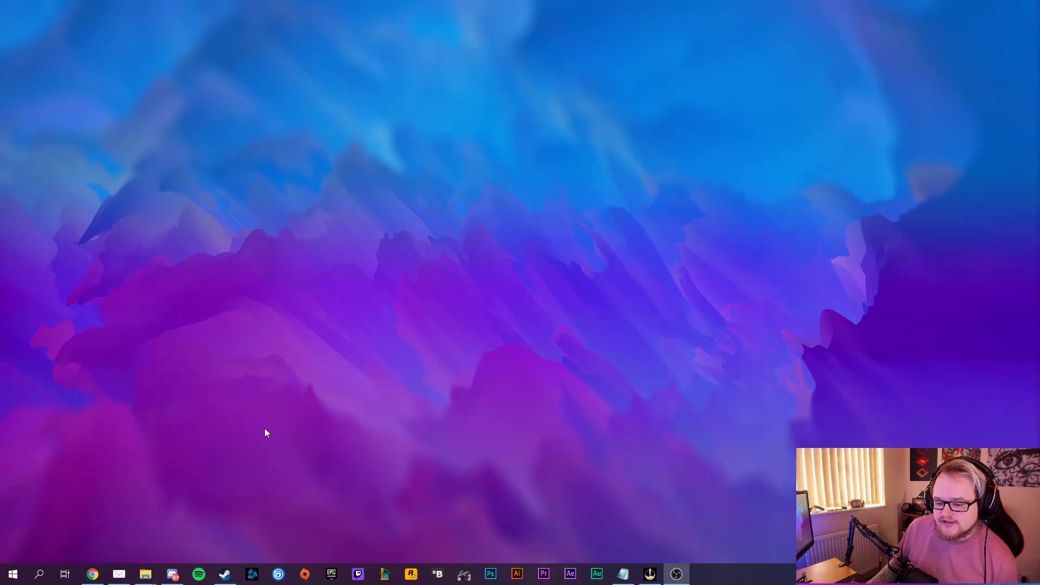
{"action": "mouse_move", "coordinate": [147, 569]}
{"action": "left_click", "coordinate": [201, 529]}
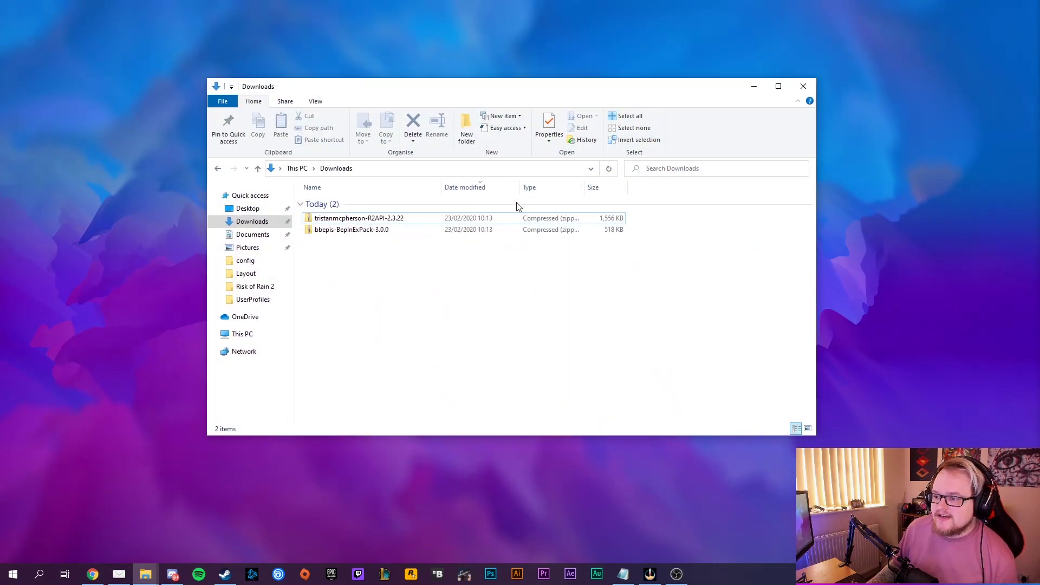
{"action": "left_click_drag", "start_coordinate": [518, 81], "coordinate": [728, 108]}
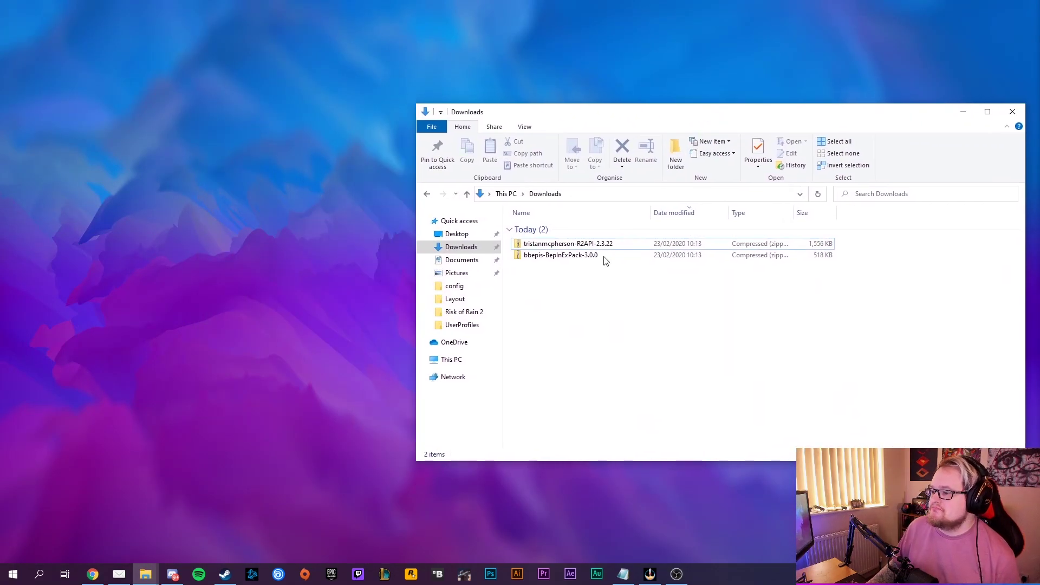
{"action": "double_click", "coordinate": [563, 258]}
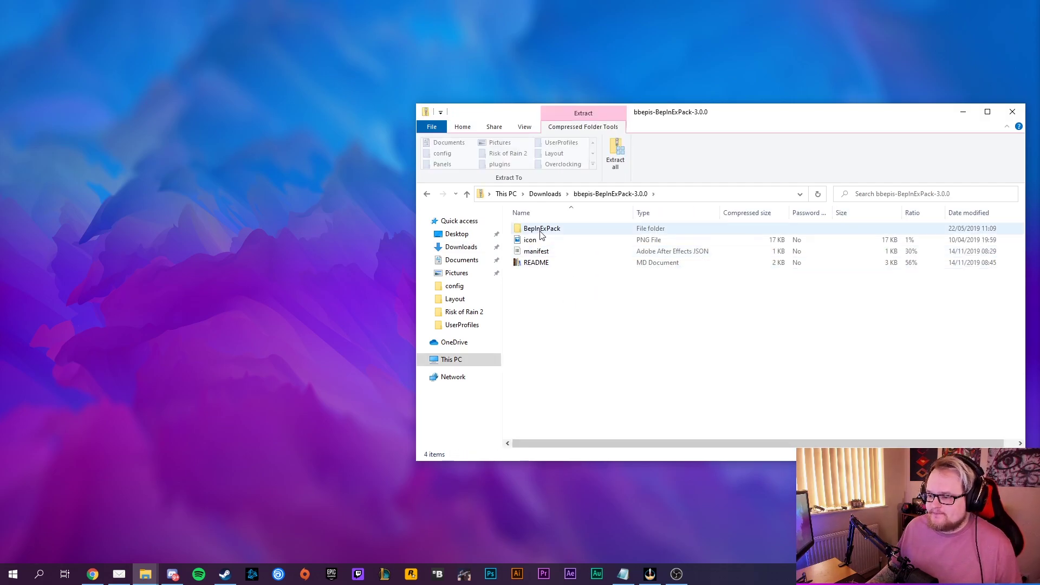
- Copy the BepInEx folder, doorstop_config and winhttp.dll onto the desktop and arrange them
{"action": "double_click", "coordinate": [540, 229]}
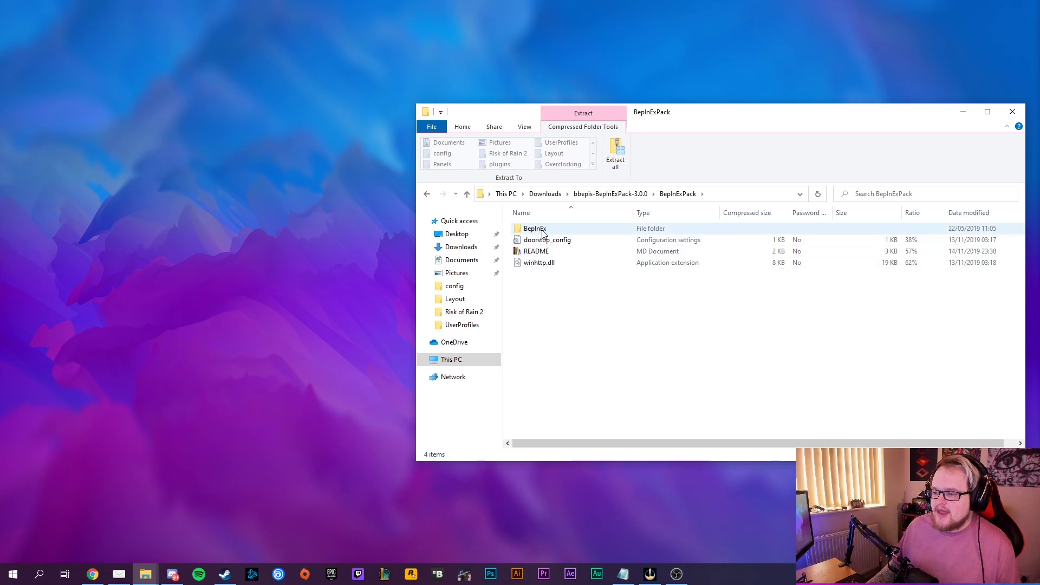
{"action": "left_click", "coordinate": [543, 231]}
{"action": "left_click", "coordinate": [545, 242], "text": "ctrl"}
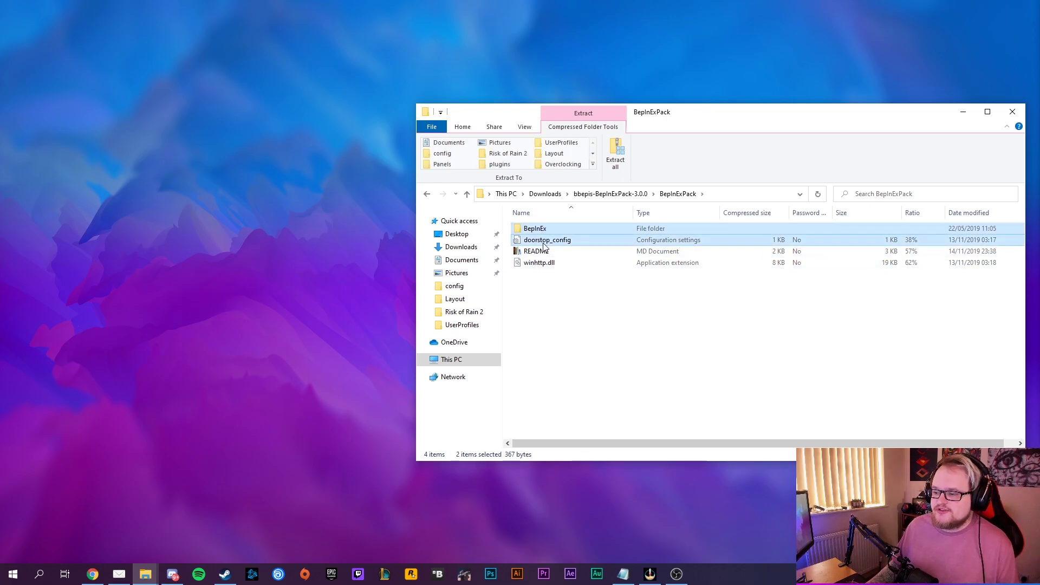
{"action": "left_click", "coordinate": [540, 265], "text": "ctrl"}
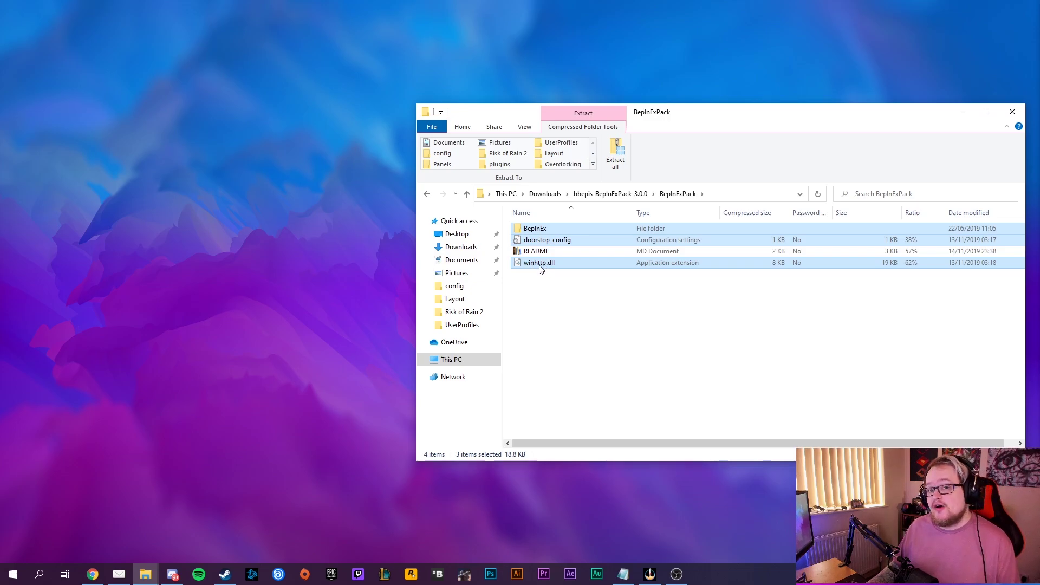
{"action": "left_click_drag", "start_coordinate": [553, 240], "coordinate": [296, 237]}
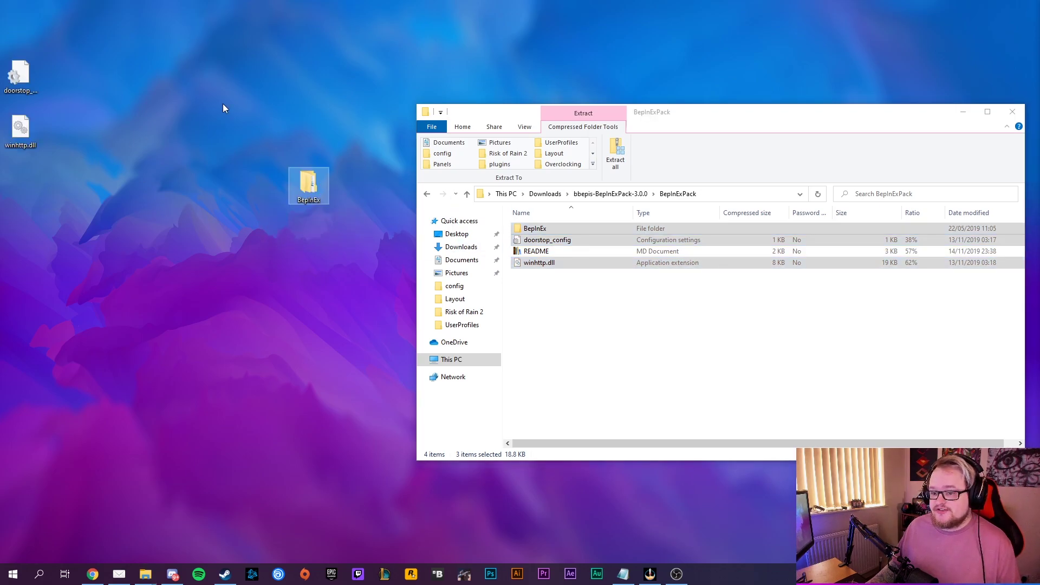
{"action": "left_click_drag", "start_coordinate": [42, 79], "coordinate": [313, 293]}
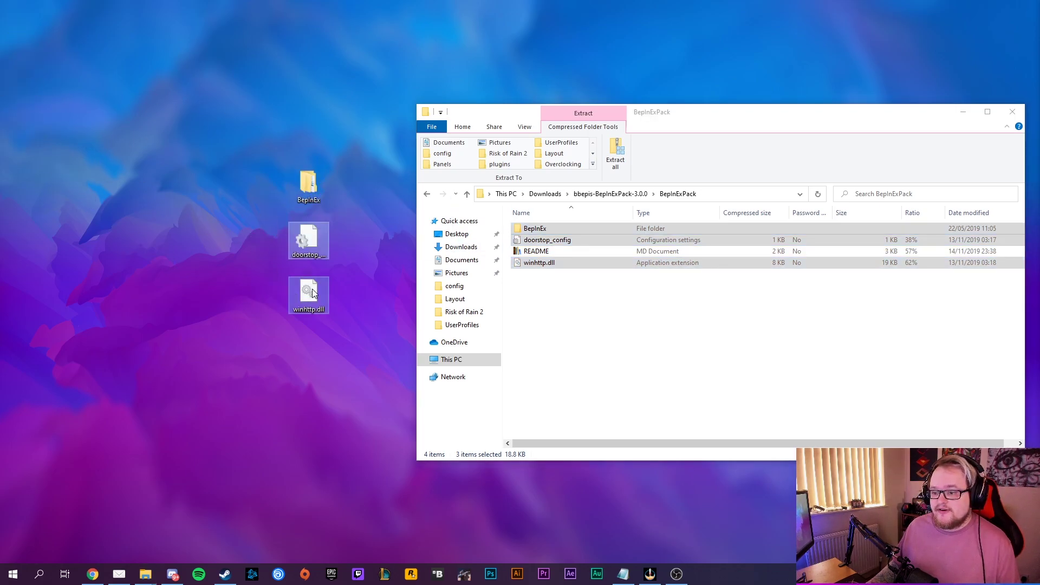
{"action": "left_click", "coordinate": [334, 180]}
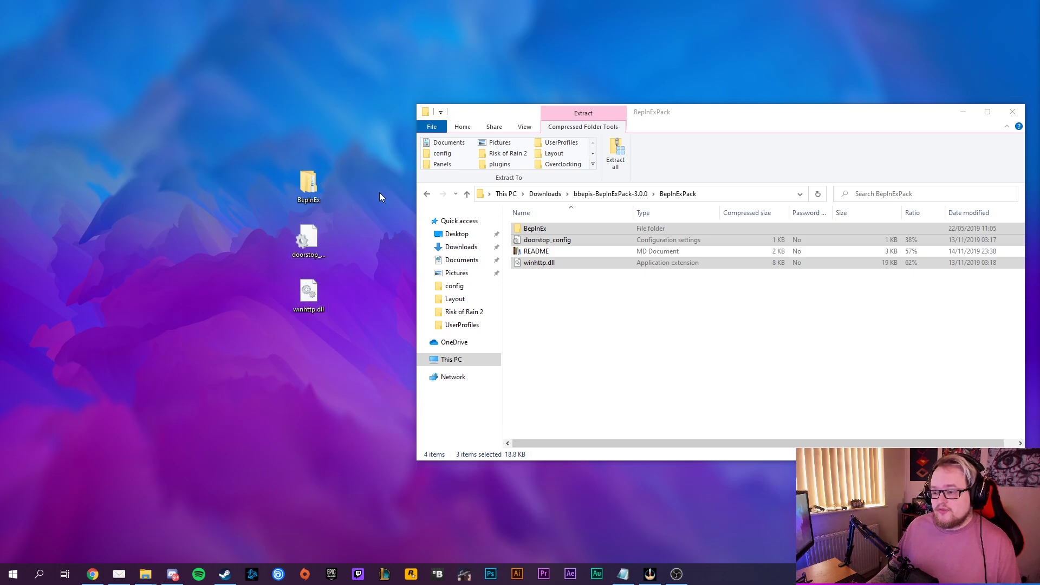
- Close the BepInExPack archive and open the R2API 2.3.22 zip from Downloads in a new Explorer window
{"action": "left_click", "coordinate": [1012, 113]}
{"action": "left_click", "coordinate": [145, 575]}
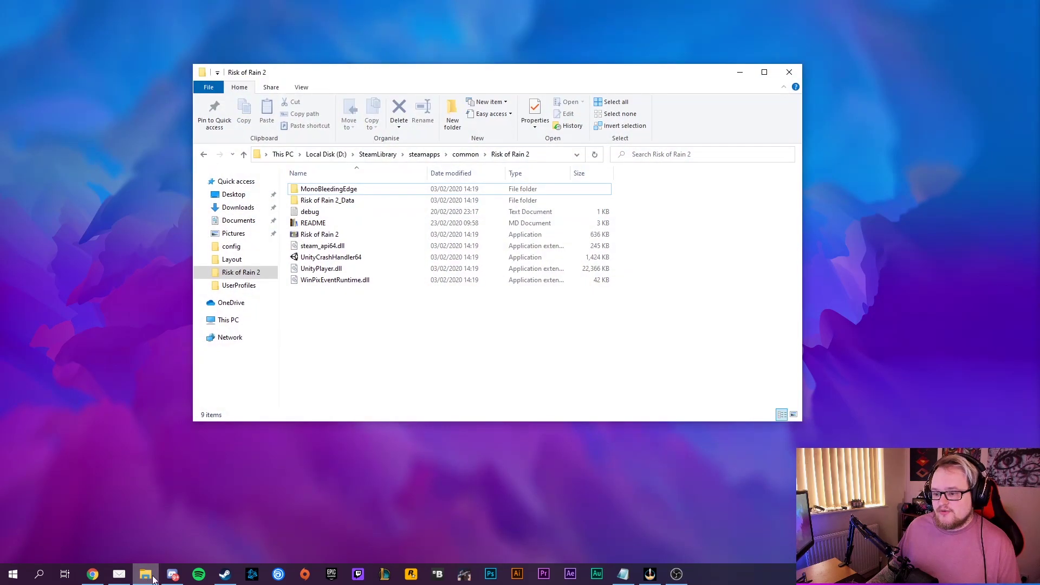
{"action": "right_click", "coordinate": [145, 574]}
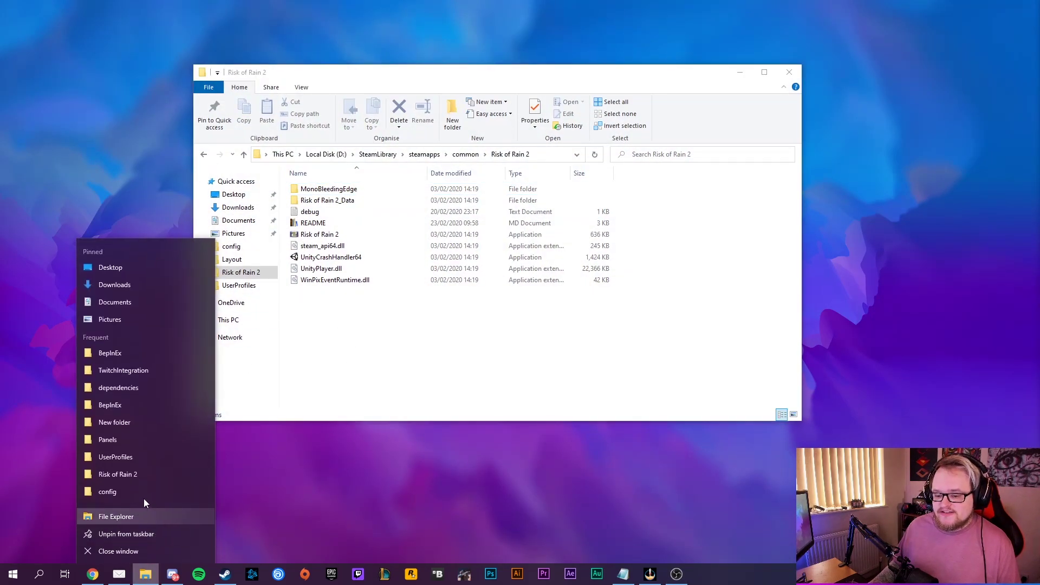
{"action": "left_click", "coordinate": [135, 522]}
{"action": "left_click", "coordinate": [458, 247]}
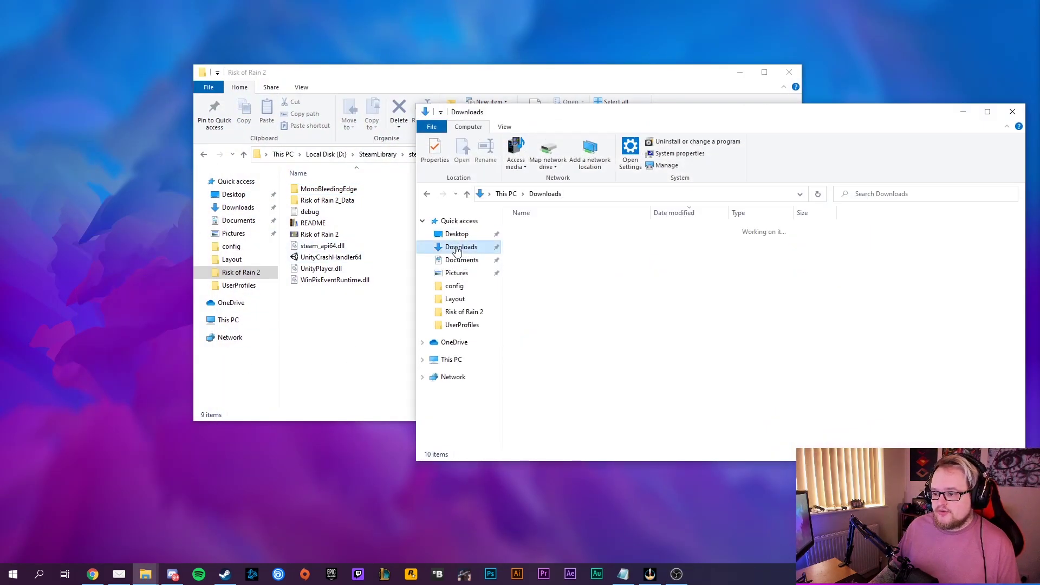
{"action": "double_click", "coordinate": [550, 256]}
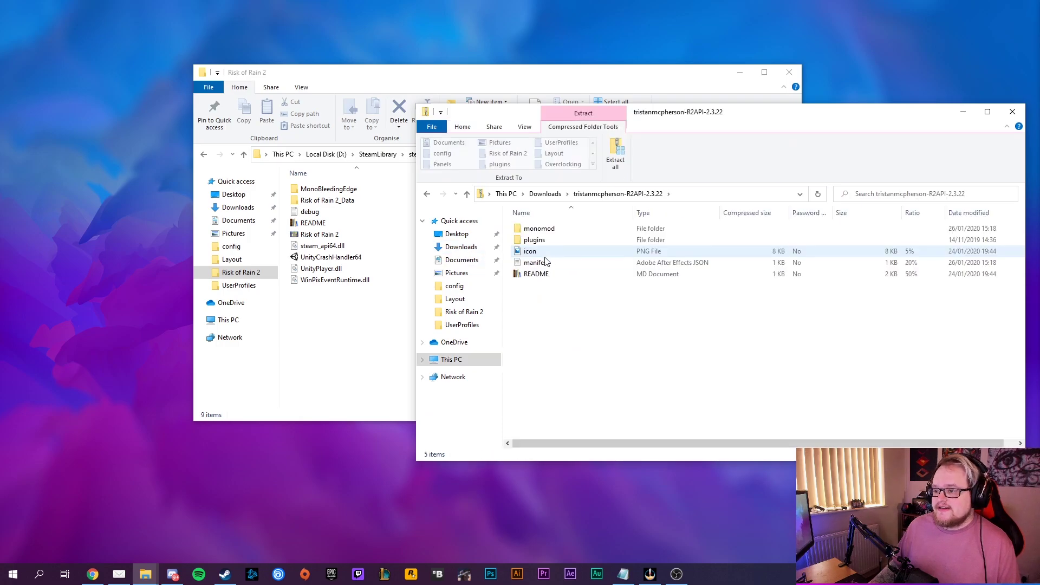
{"action": "left_click", "coordinate": [540, 229]}
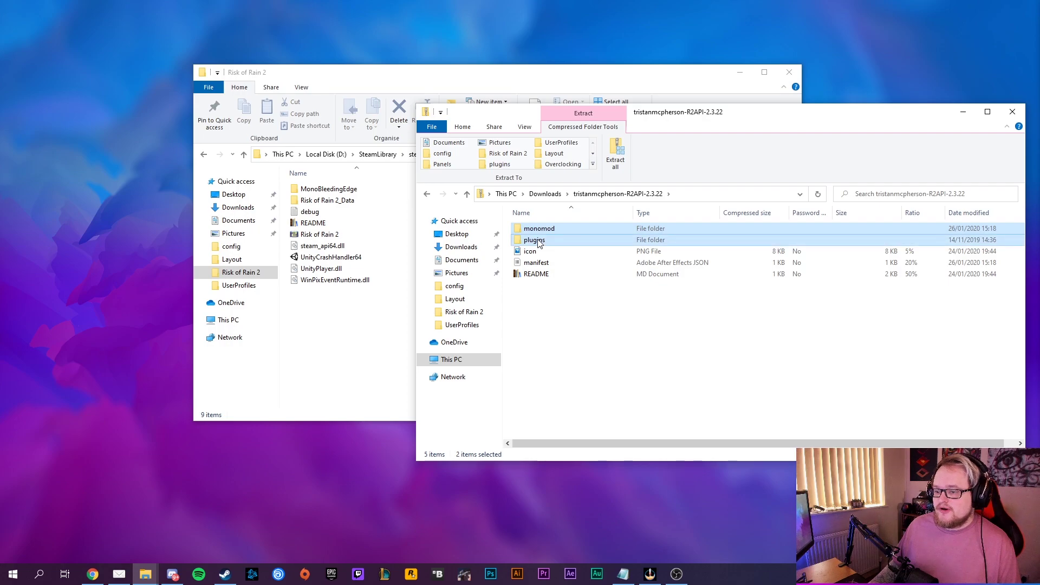
{"action": "left_click", "coordinate": [741, 72]}
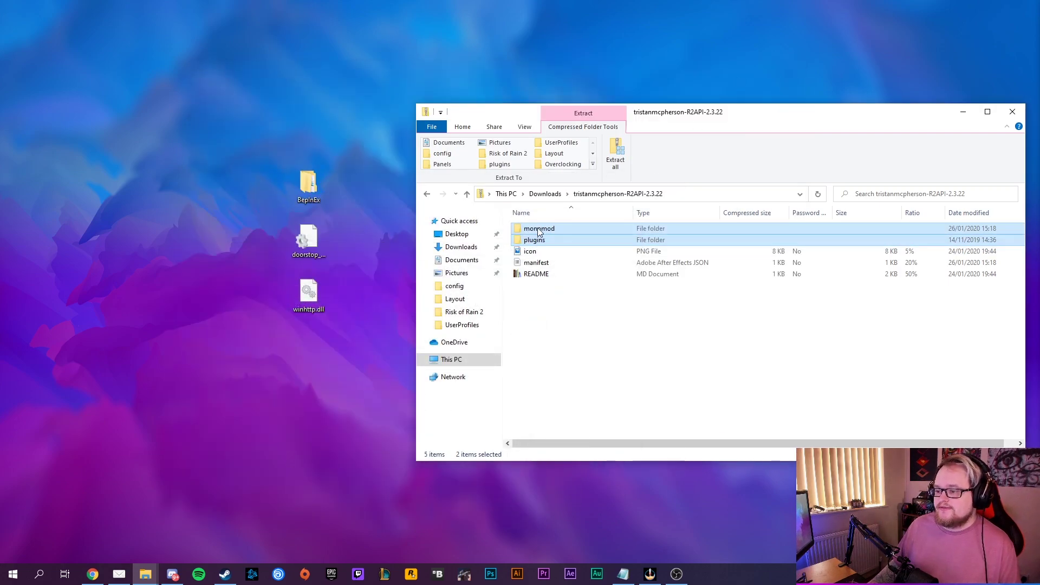
- Copy R2API's monomod and plugins folders into the desktop BepInEx folder
{"action": "double_click", "coordinate": [309, 188]}
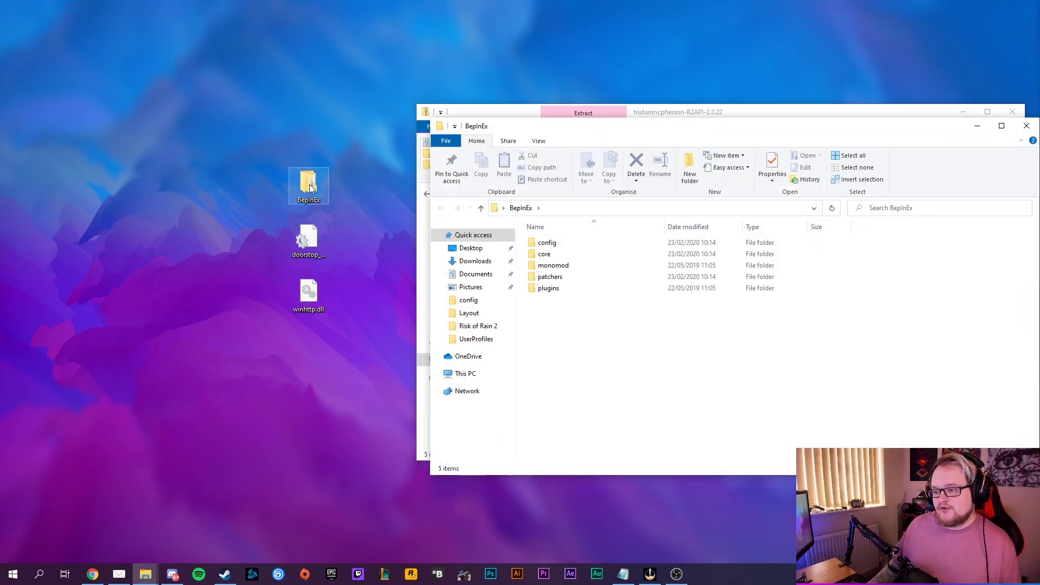
{"action": "left_click_drag", "start_coordinate": [685, 114], "coordinate": [659, 66]}
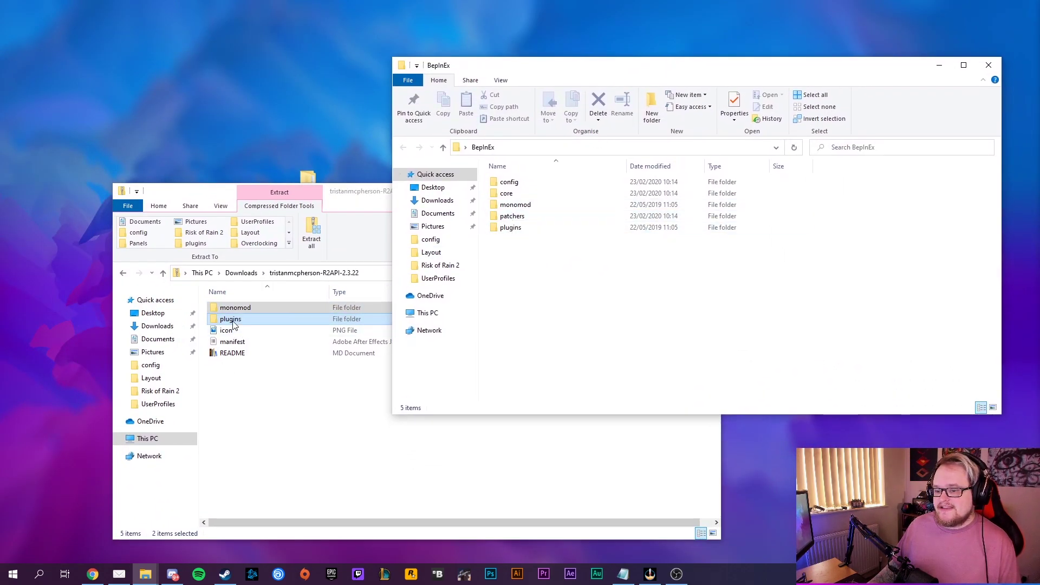
{"action": "left_click_drag", "start_coordinate": [293, 321], "coordinate": [591, 332]}
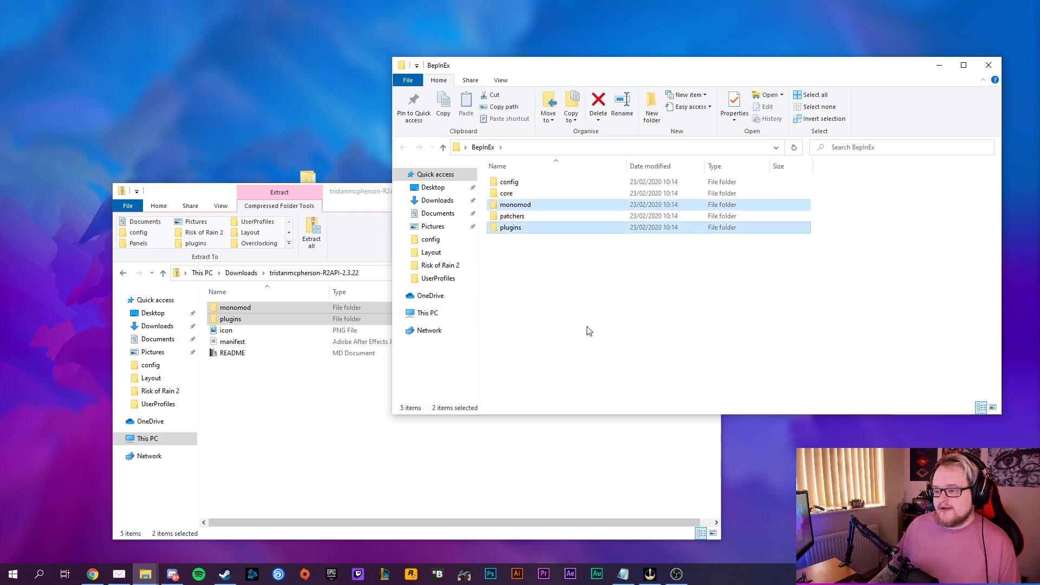
- Close both Explorer windows and select the BepInEx folder, doorstop_config and winhttp.dll on the desktop
{"action": "left_click", "coordinate": [544, 455]}
{"action": "left_click", "coordinate": [710, 191]}
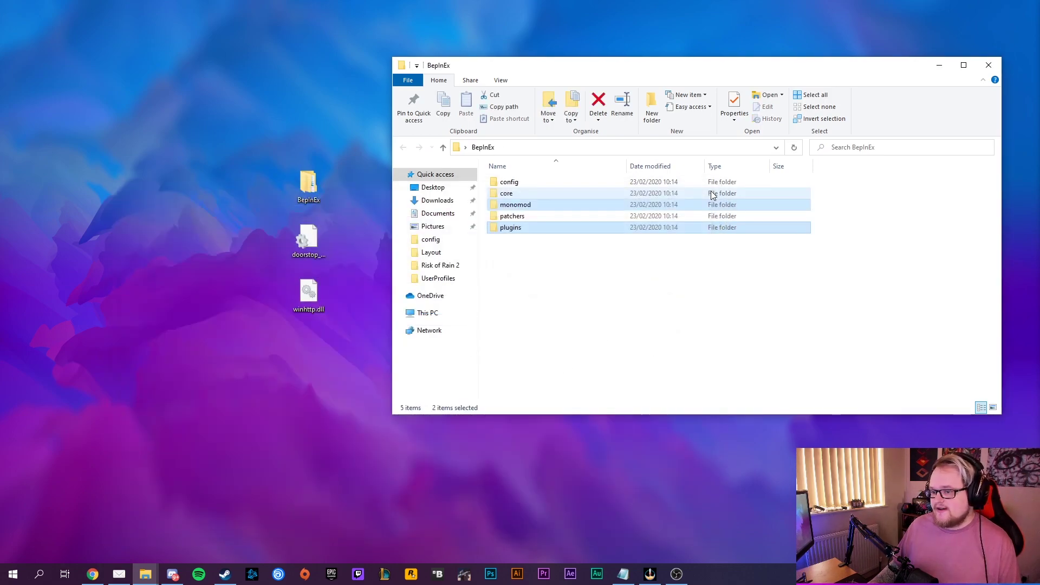
{"action": "left_click", "coordinate": [989, 65]}
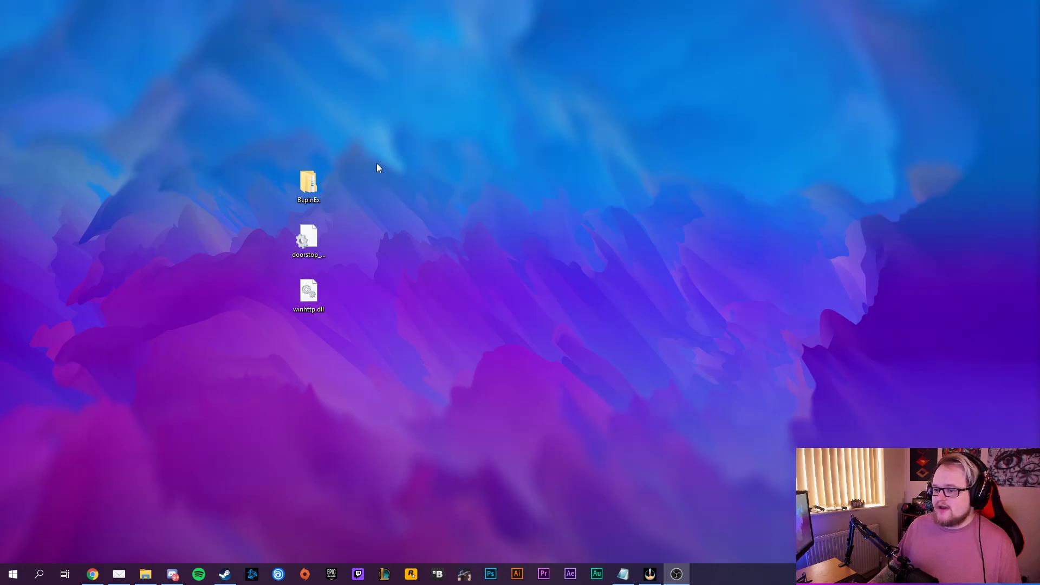
{"action": "left_click_drag", "start_coordinate": [378, 167], "coordinate": [302, 300]}
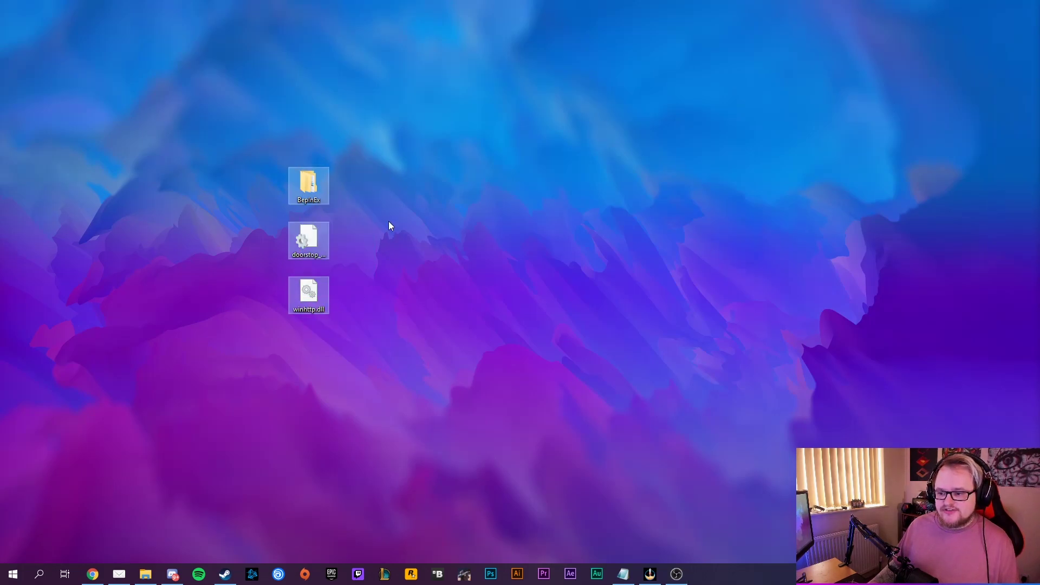
- Paste BepInEx, doorstop_config and winhttp.dll into the Risk of Rain 2 game folder
{"action": "left_click", "coordinate": [146, 574]}
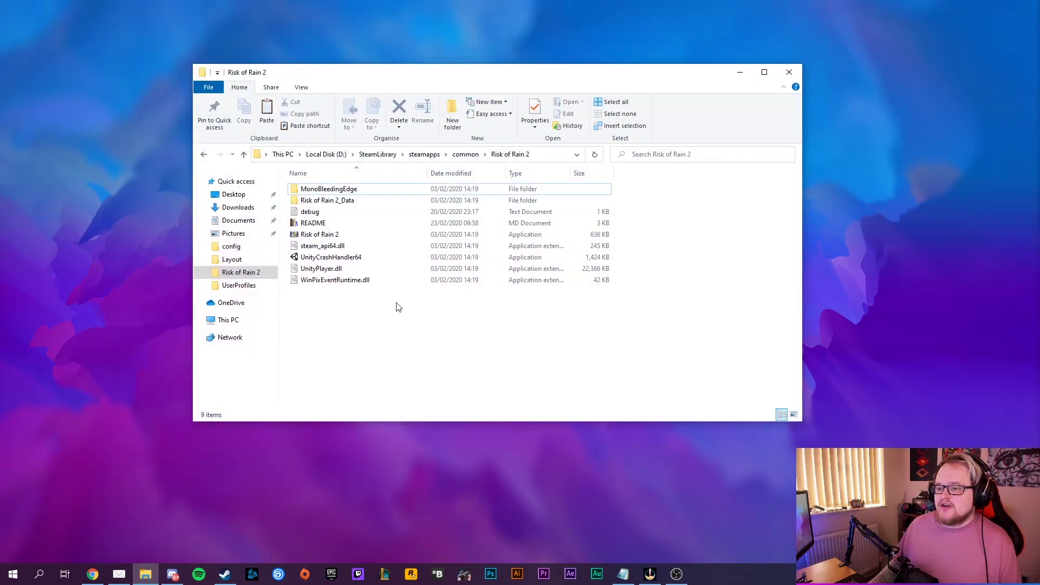
{"action": "left_click_drag", "start_coordinate": [478, 76], "coordinate": [578, 117]}
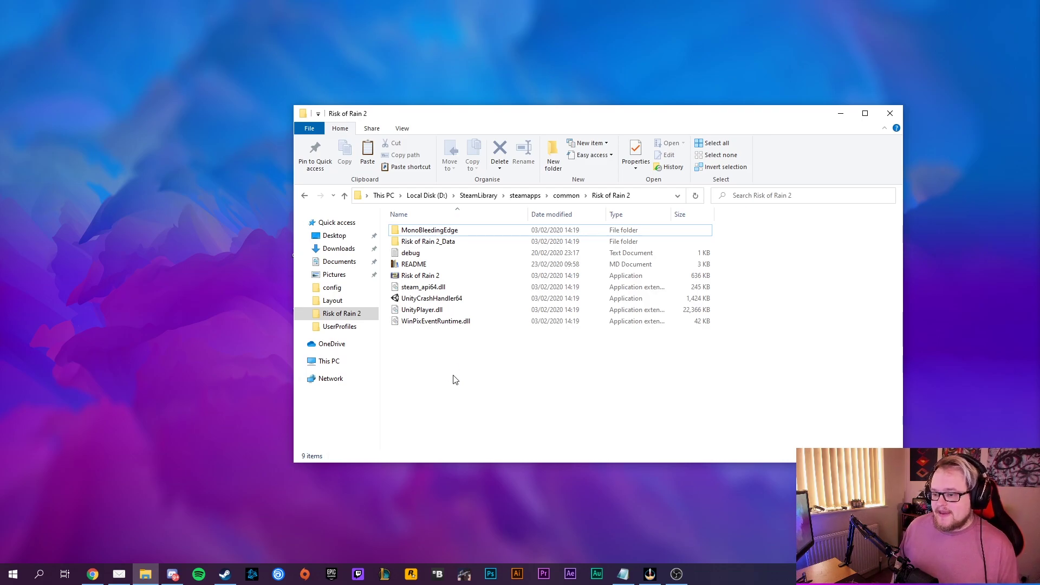
{"action": "key", "text": "ctrl+v"}
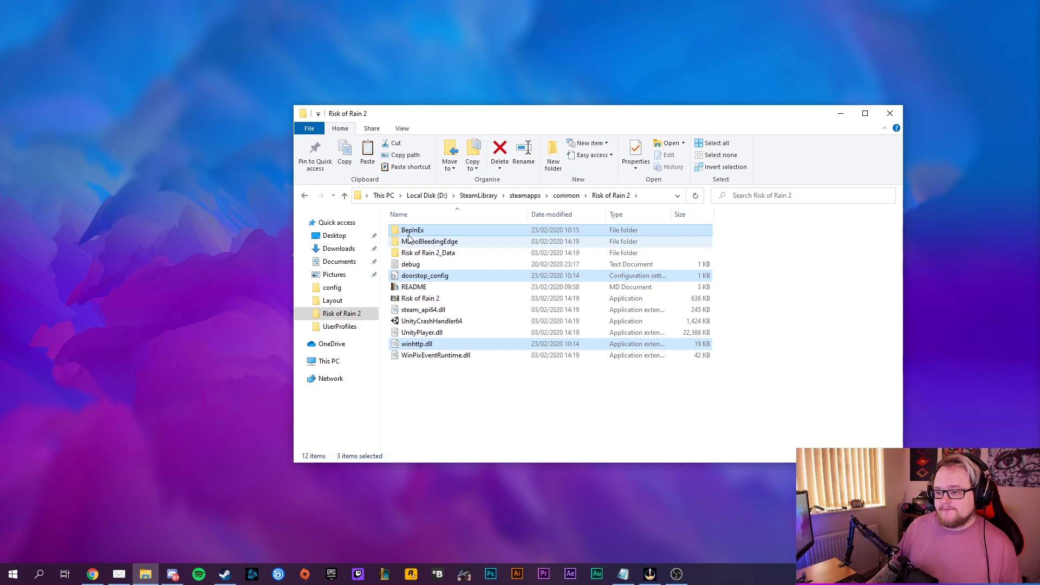
{"action": "left_click", "coordinate": [474, 430]}
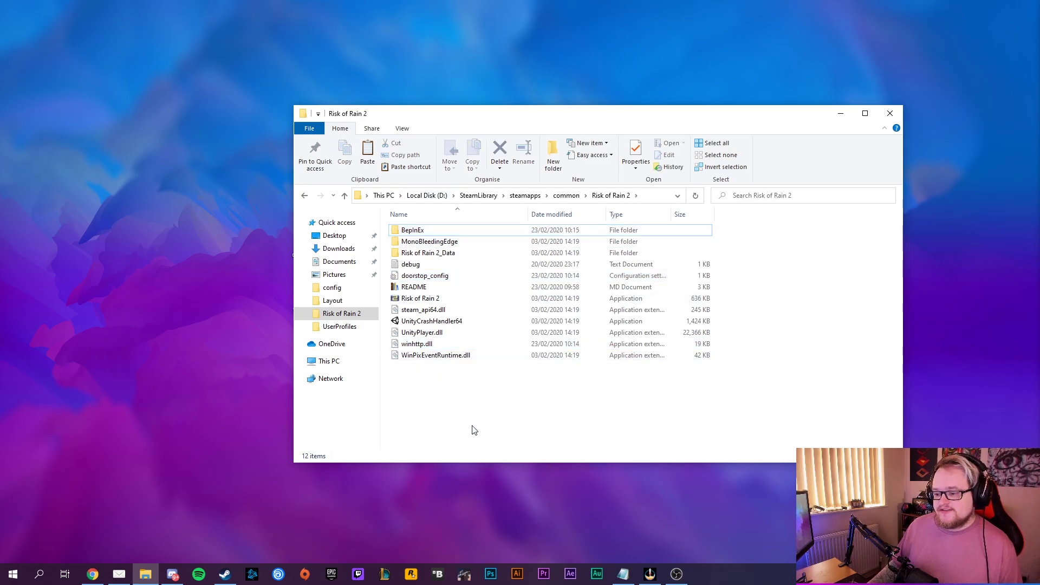
- Launch Risk of Rain 2 from the Steam library and dismiss the early-access notice
{"action": "left_click", "coordinate": [225, 576]}
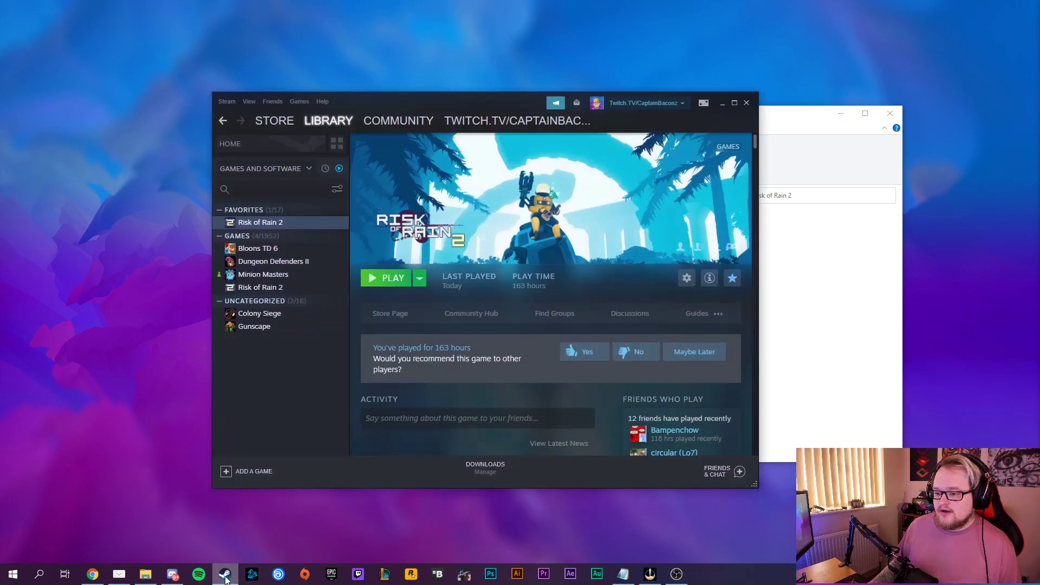
{"action": "left_click", "coordinate": [389, 278]}
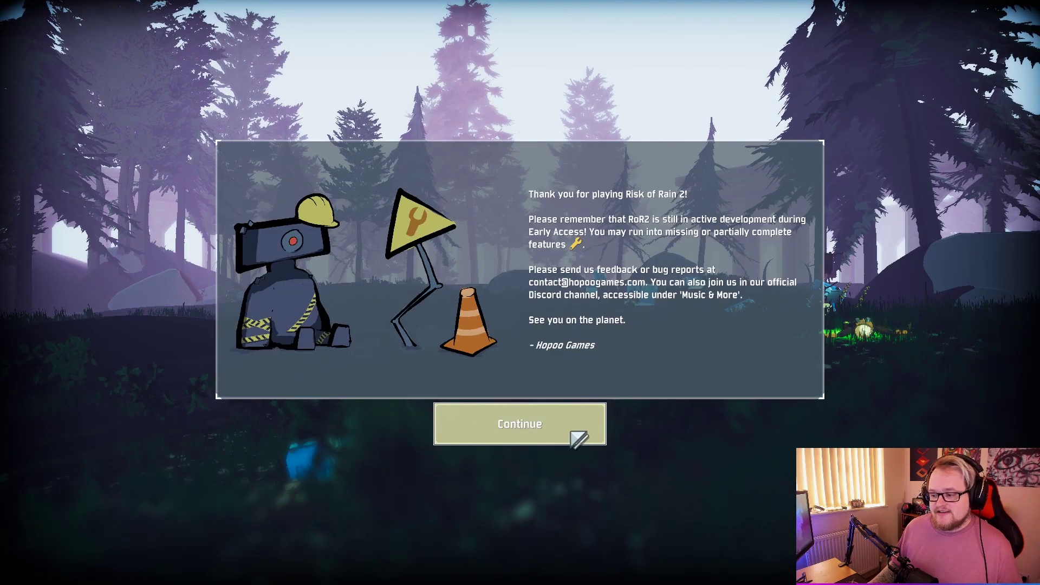
{"action": "left_click", "coordinate": [568, 432]}
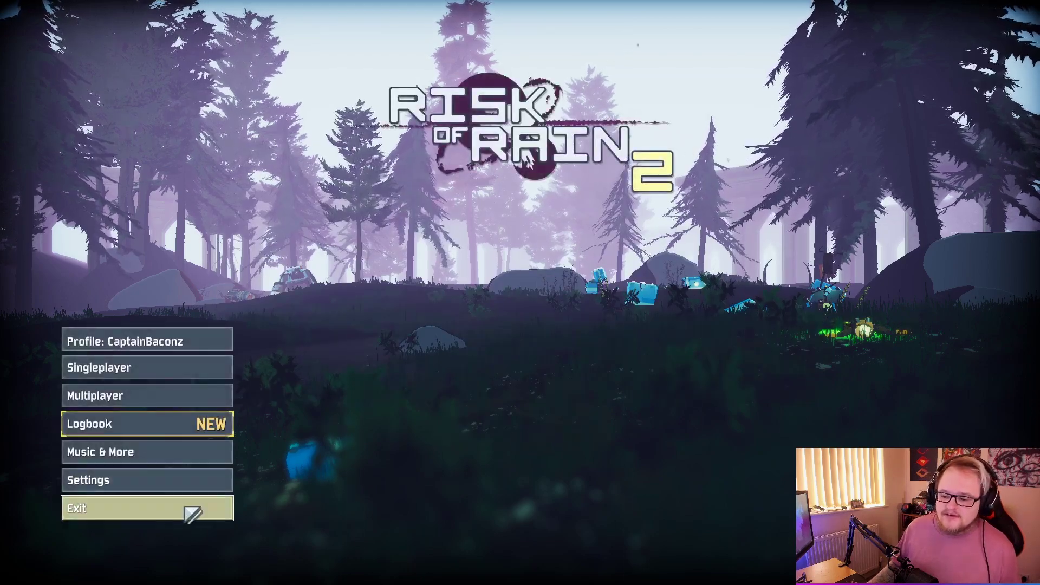
- Quit the game and open BepInEx\plugins in the game folder to confirm R2API is there
{"action": "left_click", "coordinate": [206, 510]}
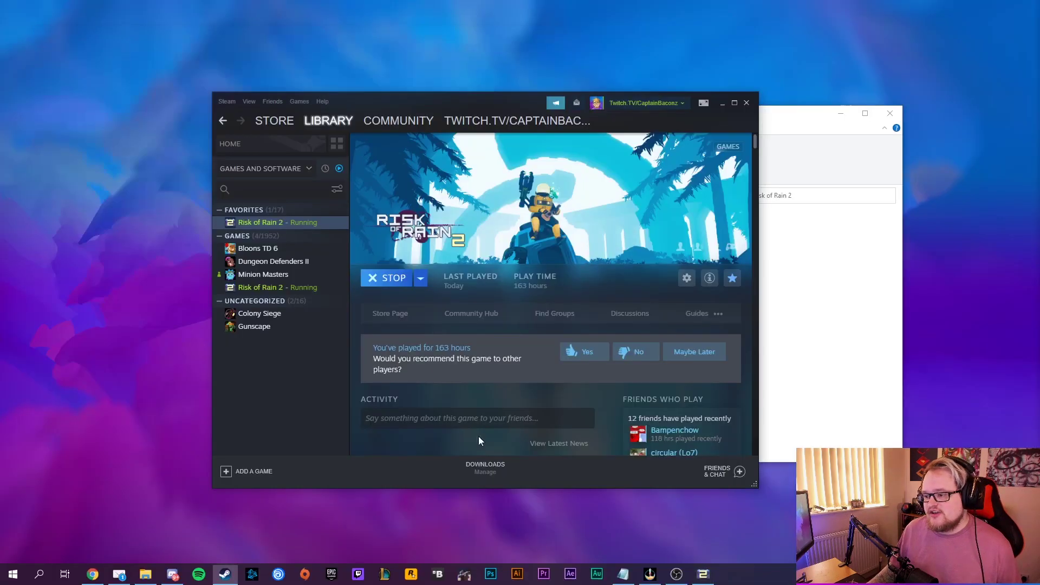
{"action": "left_click", "coordinate": [829, 251]}
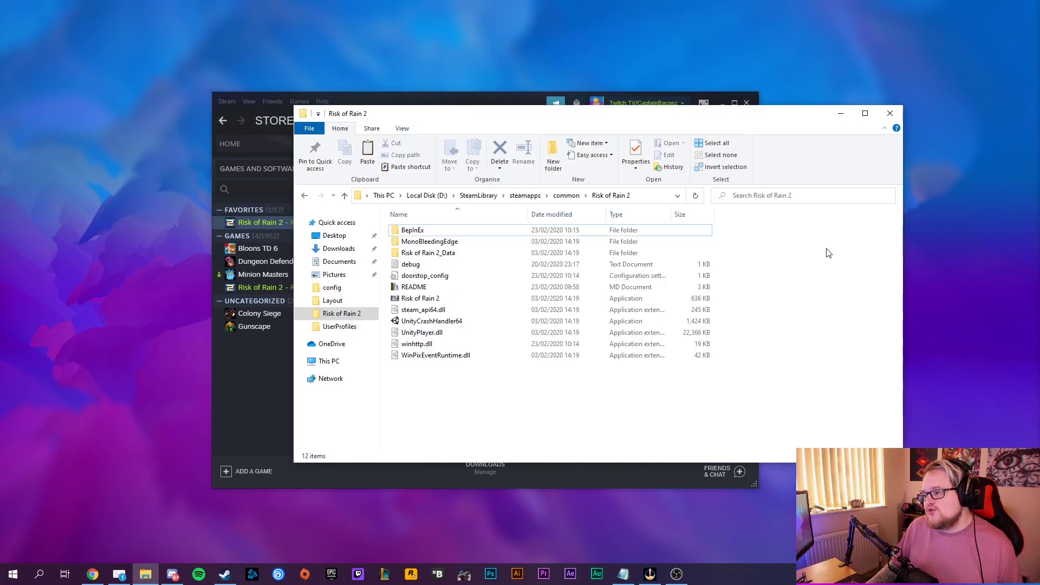
{"action": "double_click", "coordinate": [413, 230]}
{"action": "double_click", "coordinate": [413, 288]}
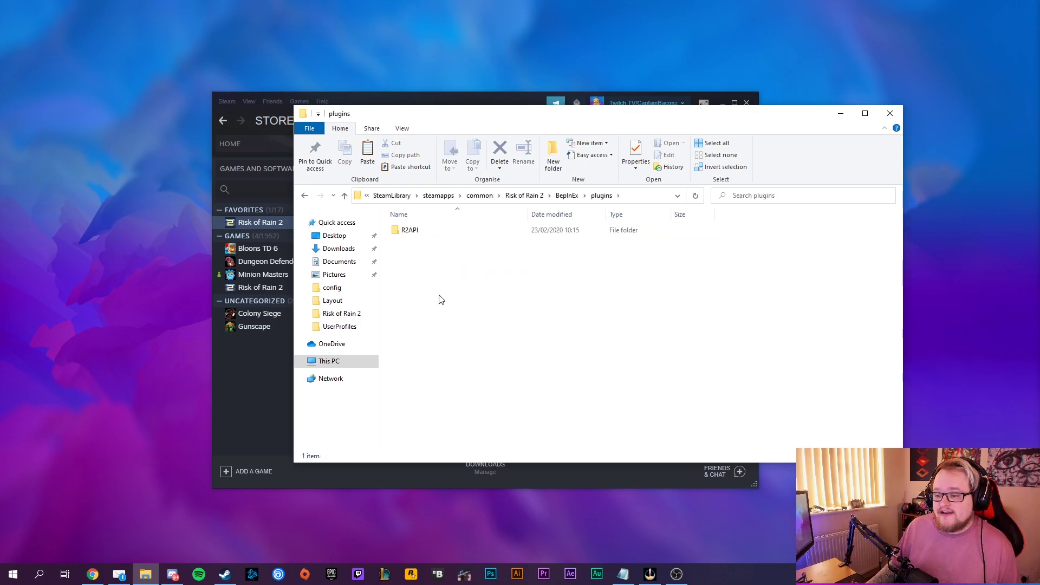
{"action": "key", "text": "alt+Tab"}
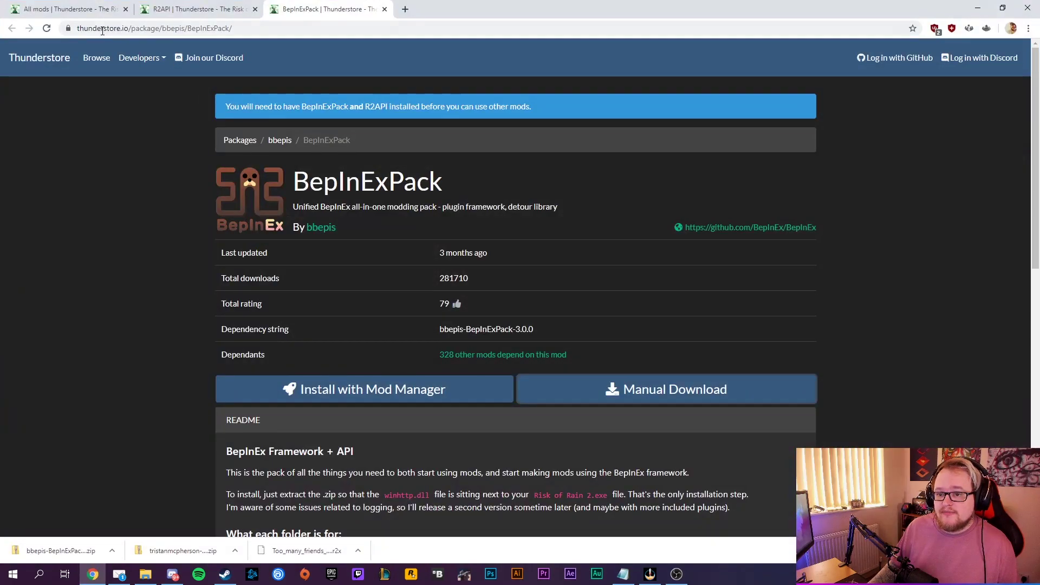
- Find RandomSurvivors in the All mods list and manually download its zip
{"action": "left_click", "coordinate": [76, 12]}
{"action": "scroll", "coordinate": [625, 297], "scroll_direction": "down", "scroll_amount": 6}
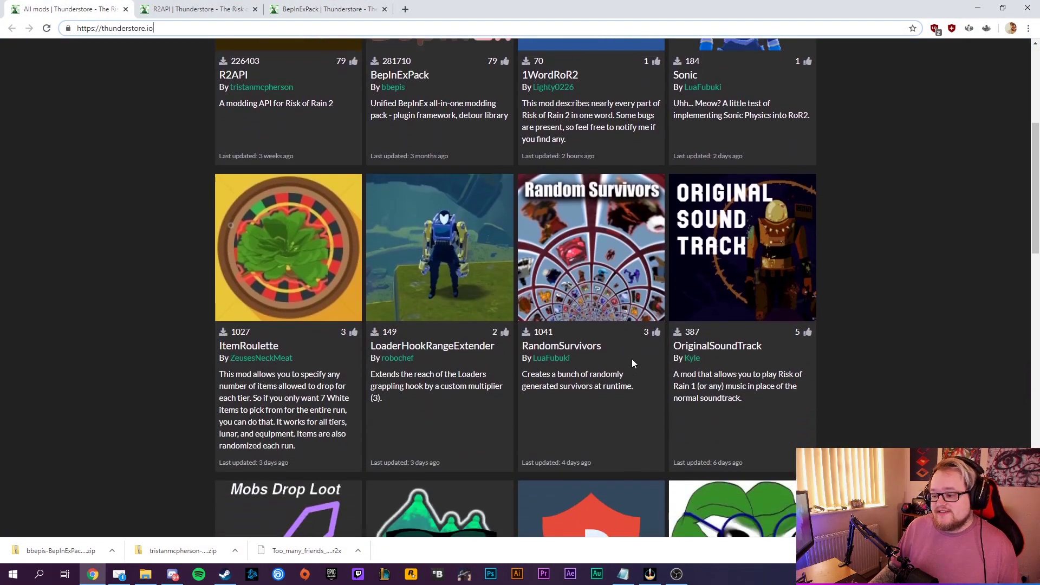
{"action": "scroll", "coordinate": [359, 333], "scroll_direction": "down", "scroll_amount": 7}
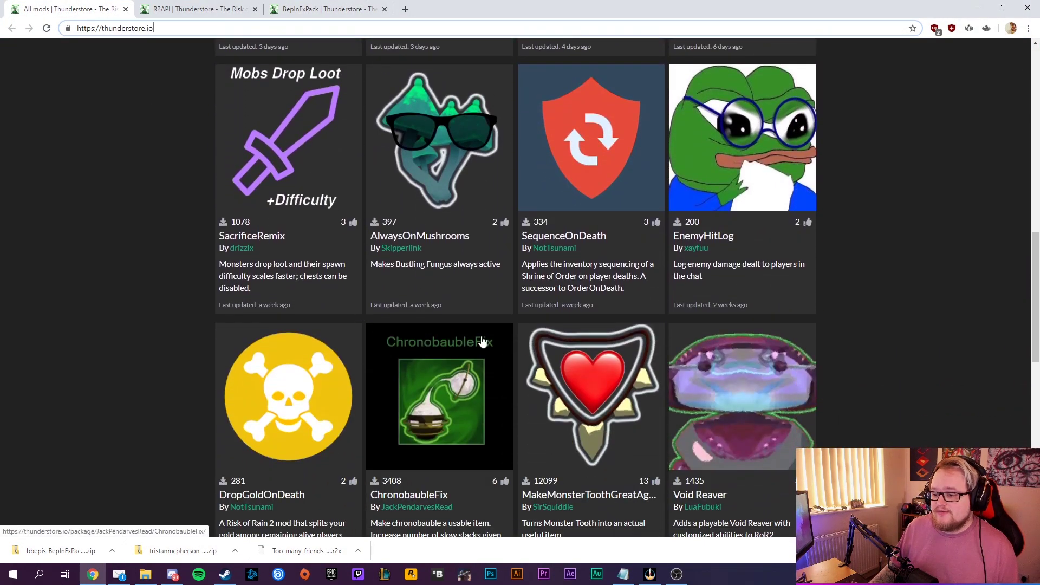
{"action": "scroll", "coordinate": [432, 339], "scroll_direction": "down", "scroll_amount": 7}
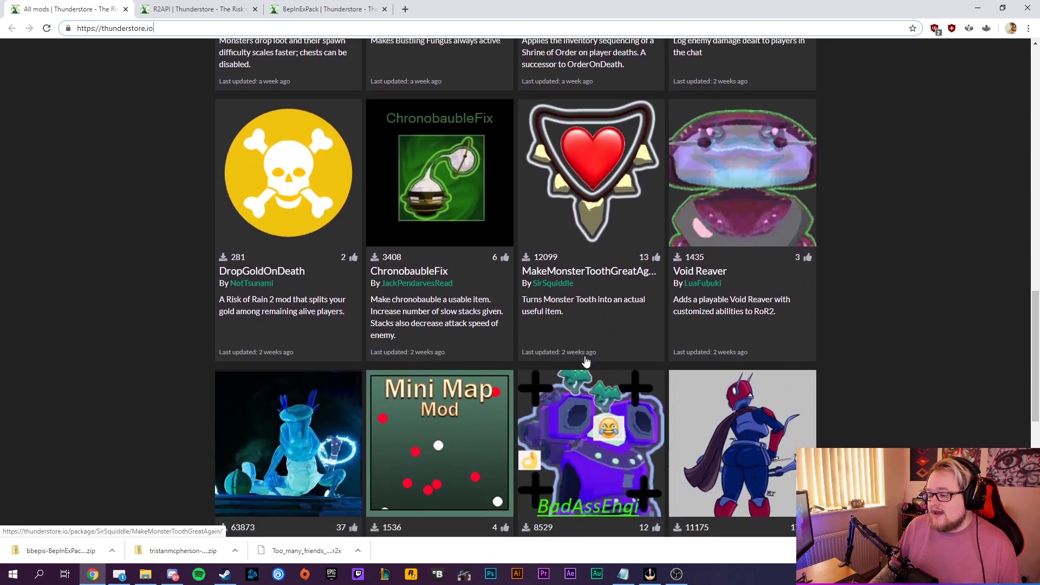
{"action": "scroll", "coordinate": [566, 362], "scroll_direction": "up", "scroll_amount": 12}
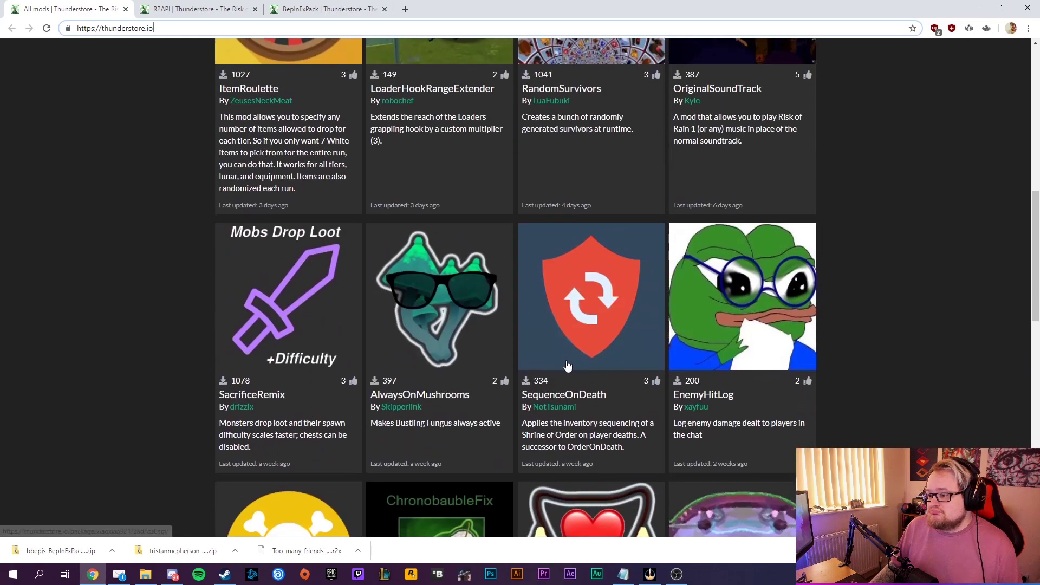
{"action": "scroll", "coordinate": [563, 360], "scroll_direction": "up", "scroll_amount": 5}
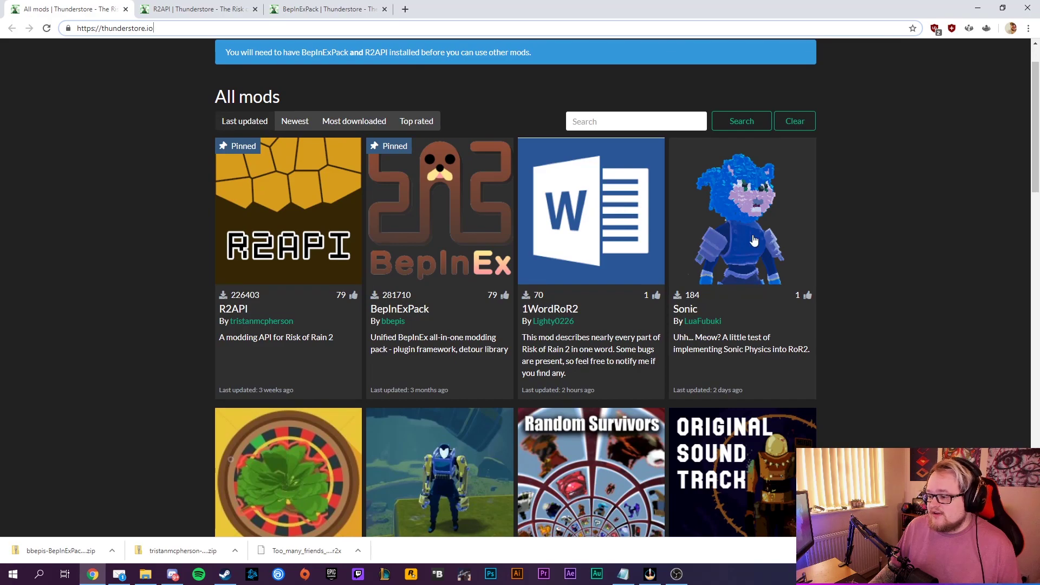
{"action": "scroll", "coordinate": [514, 371], "scroll_direction": "down", "scroll_amount": 4}
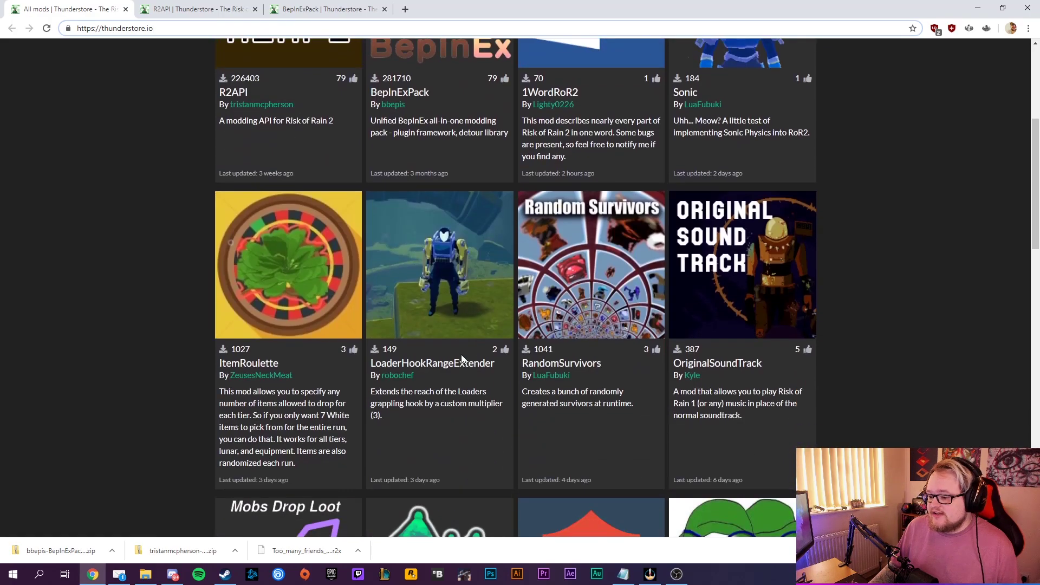
{"action": "left_click", "coordinate": [607, 287]}
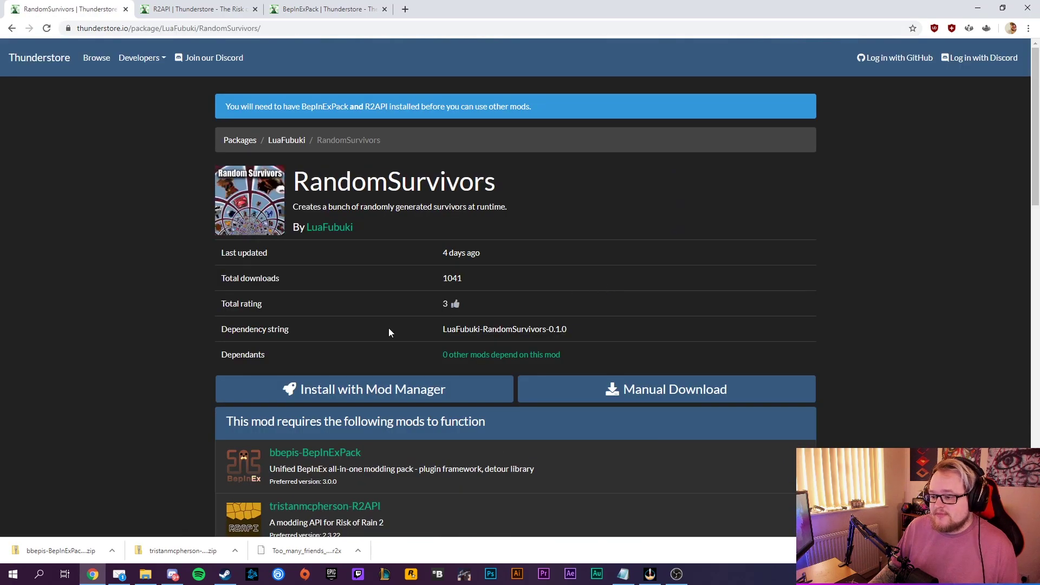
{"action": "left_click", "coordinate": [681, 386]}
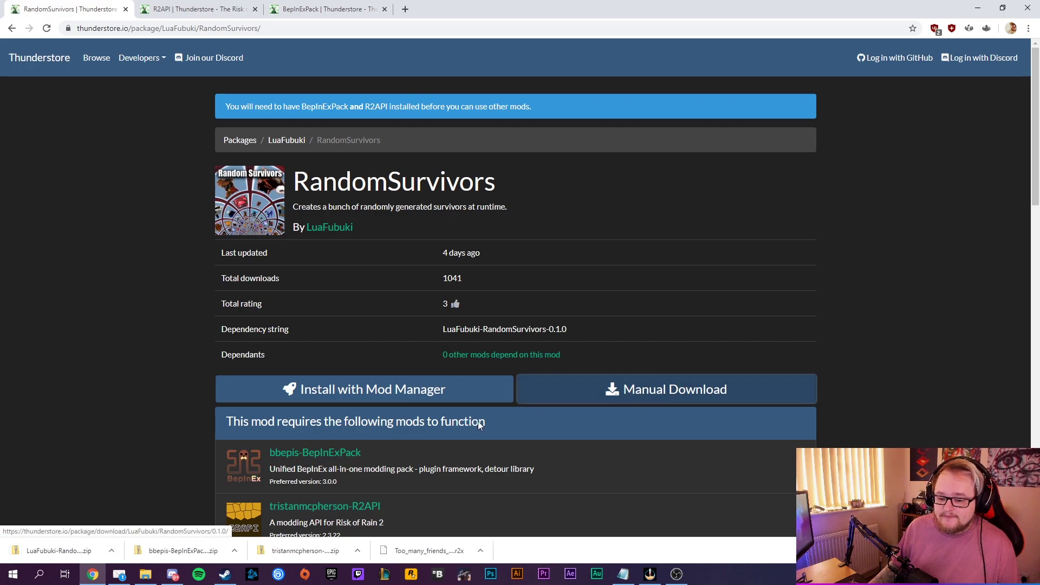
- Open the plugins folder inside the downloaded RandomSurvivors zip in a new Explorer window
{"action": "left_click", "coordinate": [978, 8]}
{"action": "right_click", "coordinate": [145, 574]}
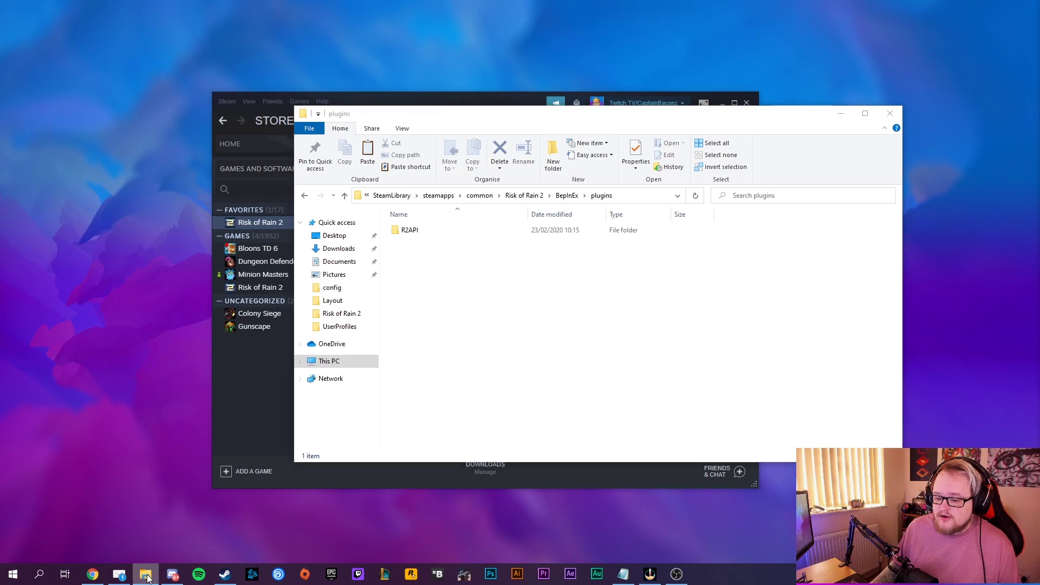
{"action": "left_click", "coordinate": [134, 516]}
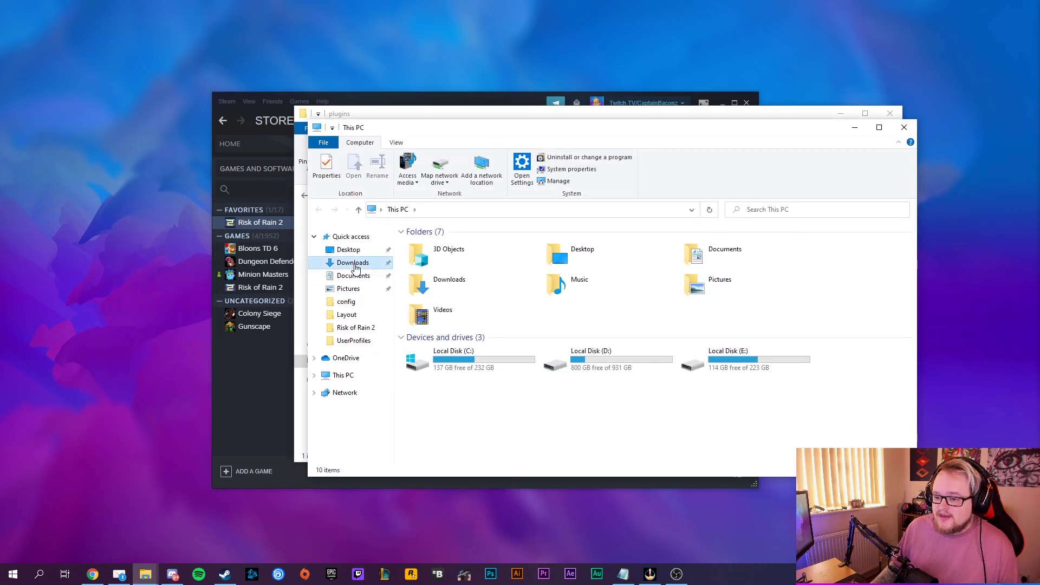
{"action": "left_click", "coordinate": [353, 263]}
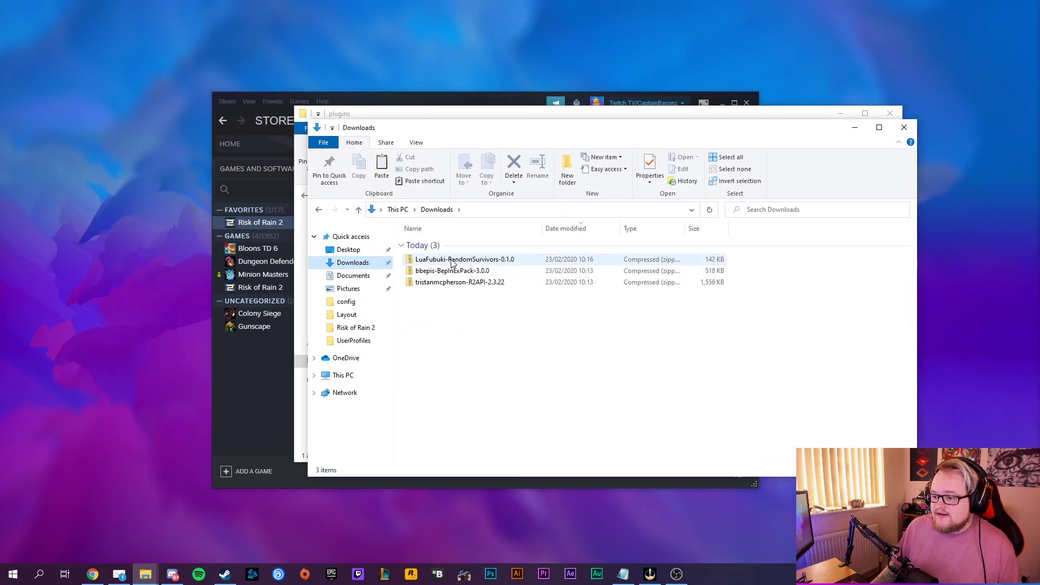
{"action": "double_click", "coordinate": [453, 261]}
{"action": "double_click", "coordinate": [430, 243]}
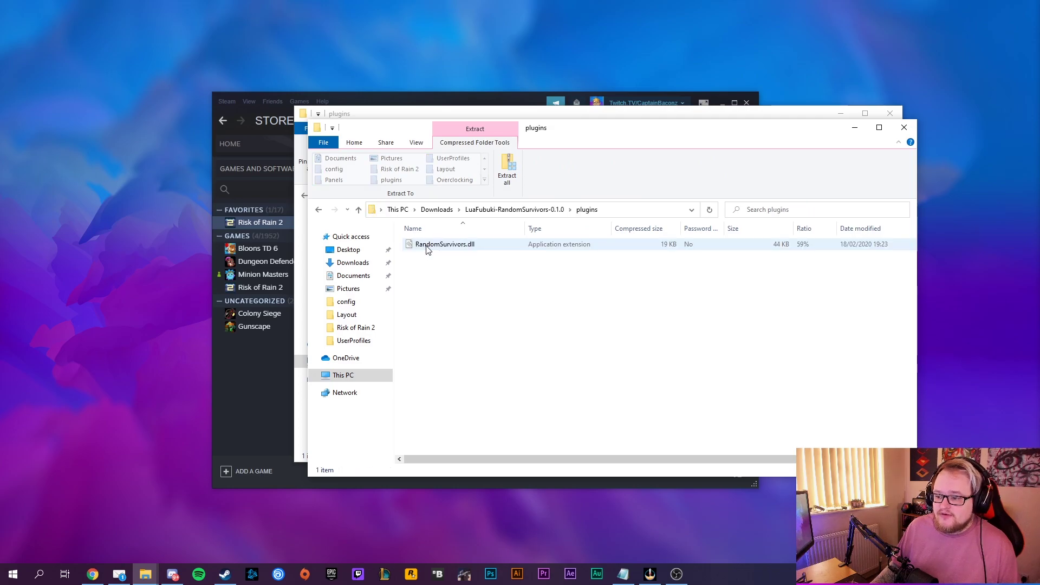
- Paste RandomSurvivors.dll into the game's BepInEx plugins folder next to R2API
{"action": "left_click", "coordinate": [463, 250]}
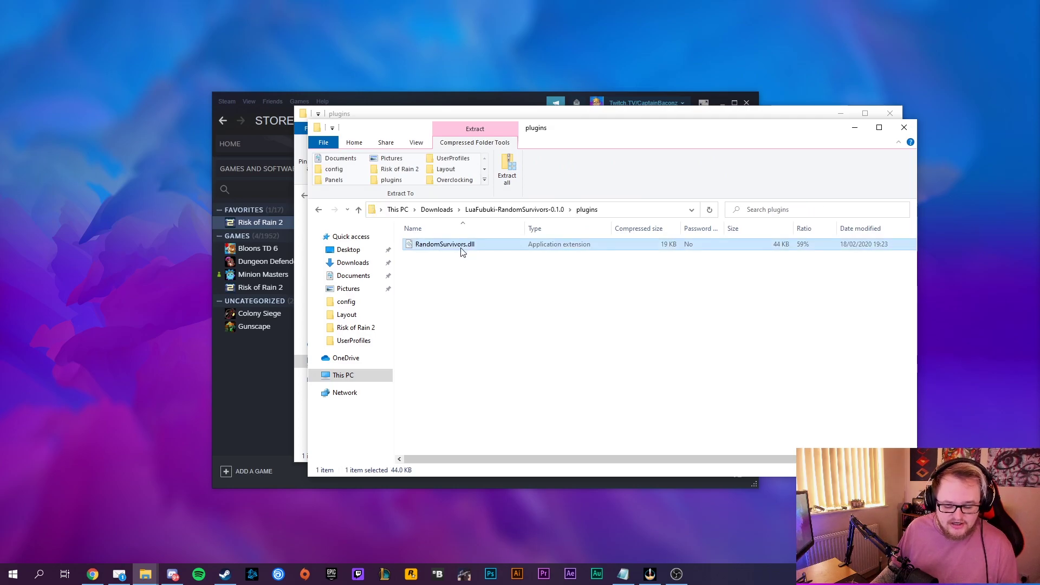
{"action": "left_click", "coordinate": [546, 117]}
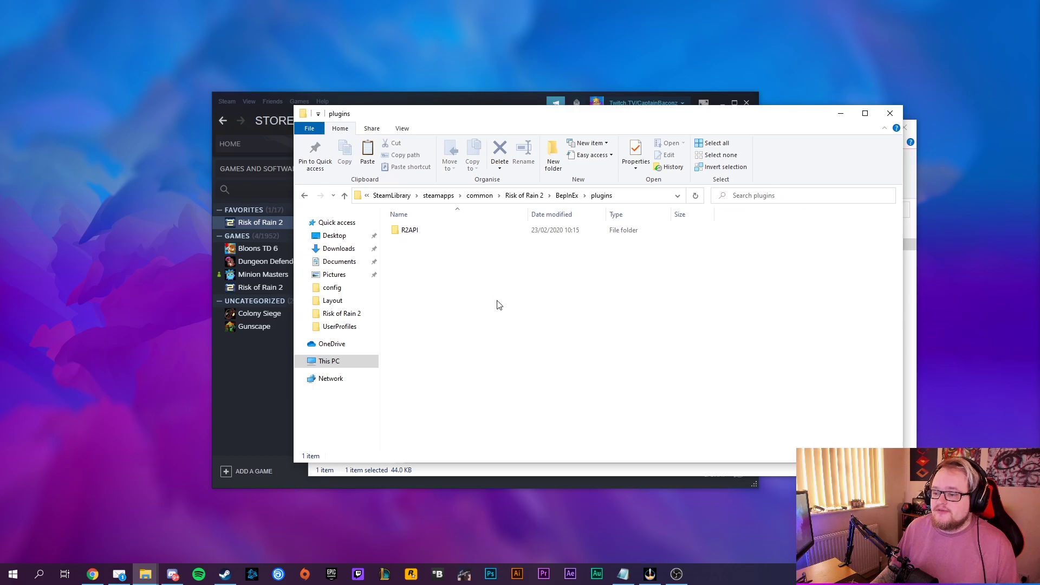
{"action": "key", "text": "ctrl+v"}
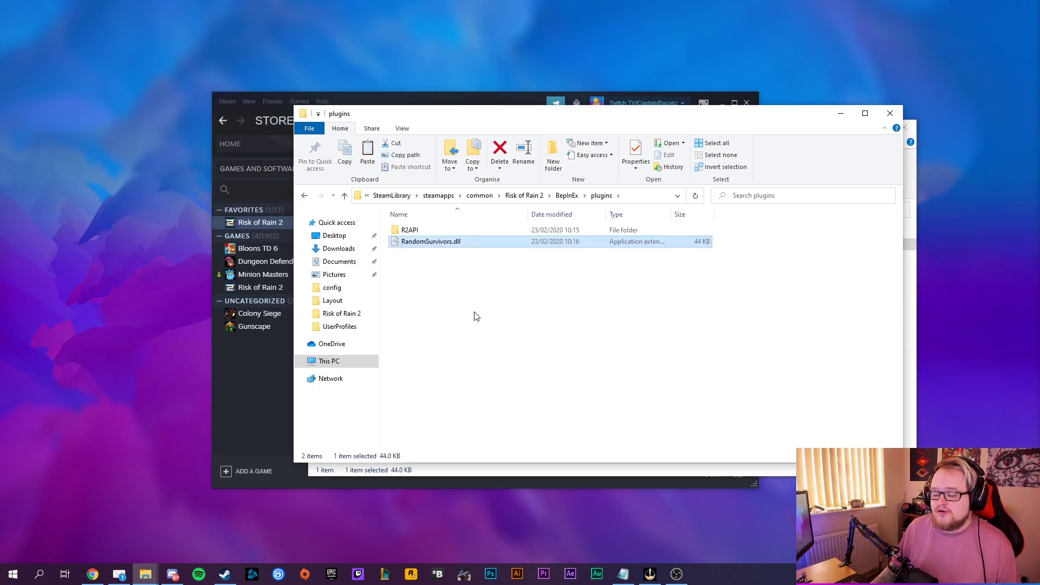
{"action": "left_click", "coordinate": [229, 410]}
- Launch the modded Risk of Rain 2 from Steam and continue past the early-access notice
{"action": "left_click", "coordinate": [390, 281]}
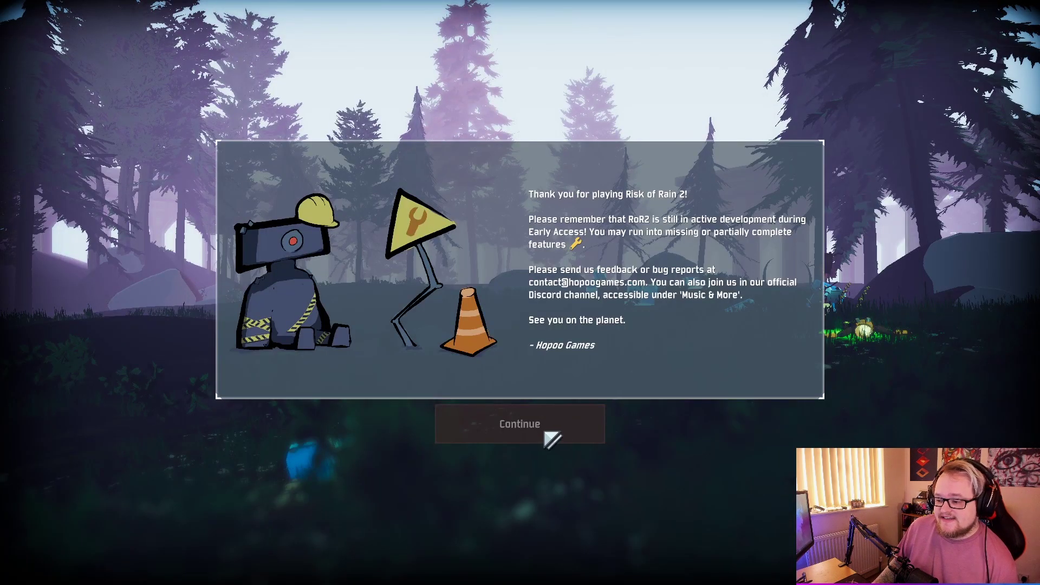
{"action": "left_click", "coordinate": [548, 431]}
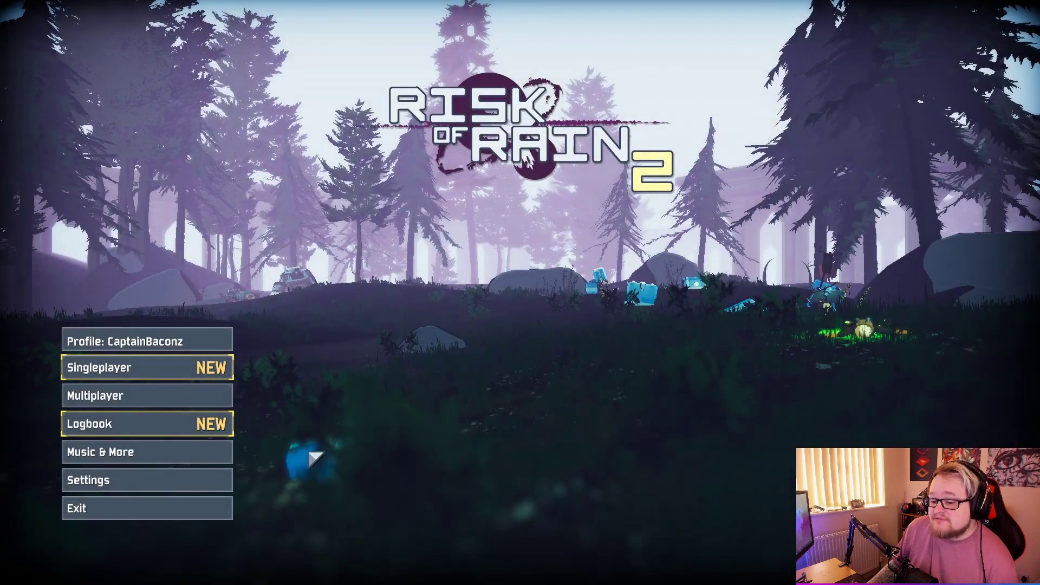
- Exit Risk of Rain 2 from its main menu back to the Steam library
{"action": "left_click", "coordinate": [206, 517]}
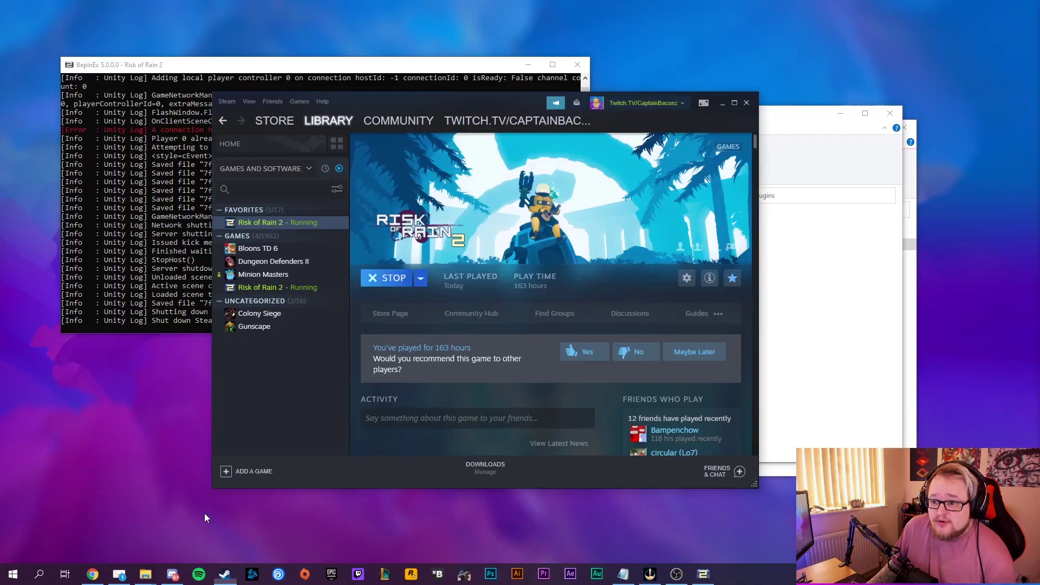